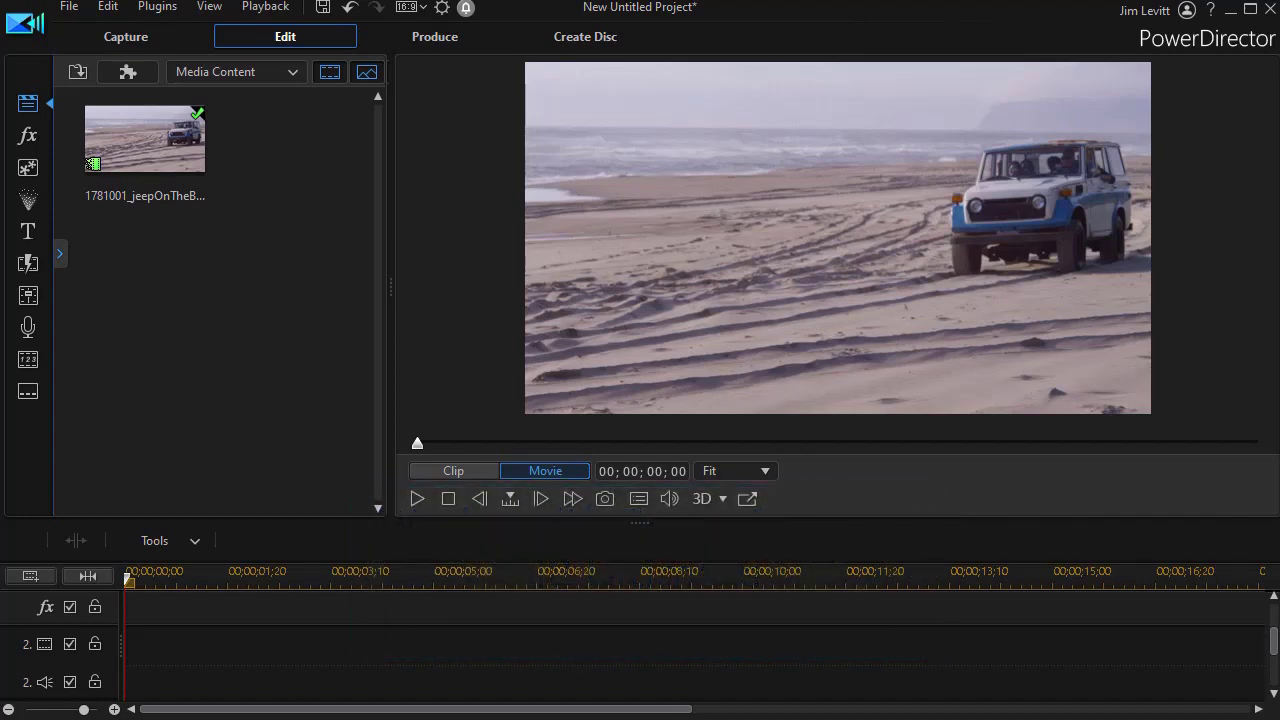
Play the jeep clip preview and pause it about four seconds in.
{"action": "left_click", "coordinate": [418, 499]}
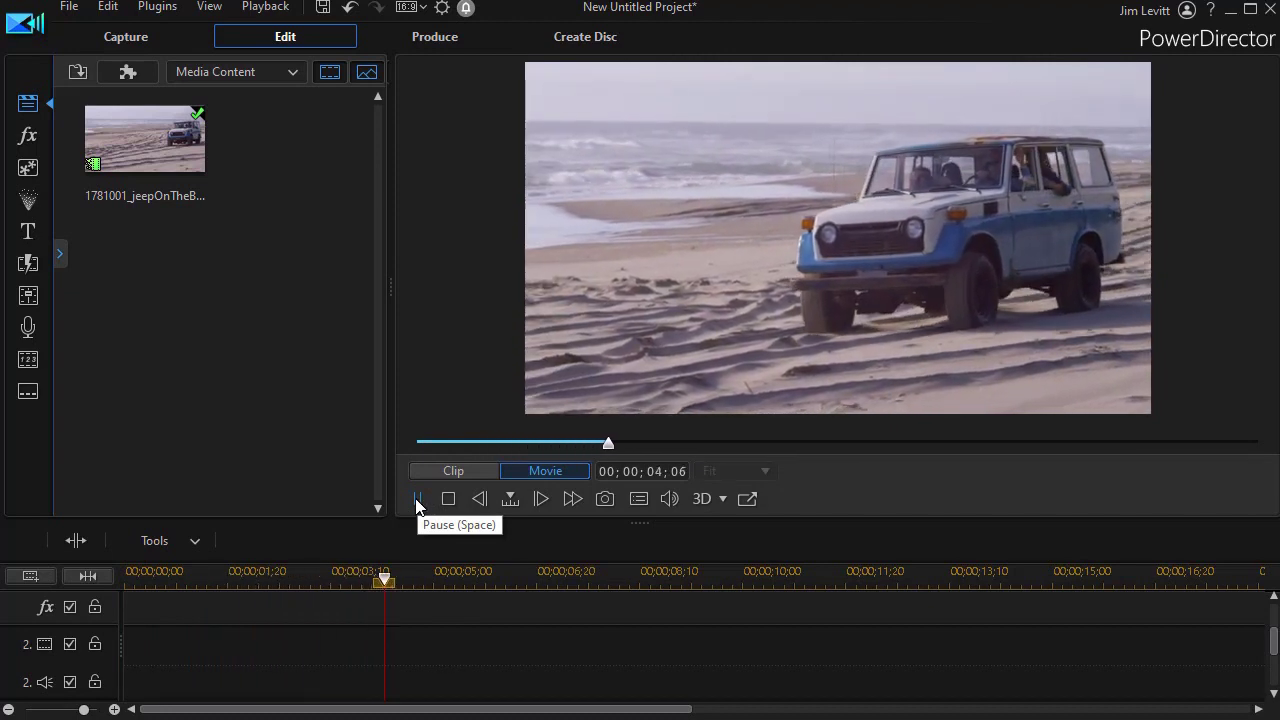
{"action": "left_click", "coordinate": [417, 499]}
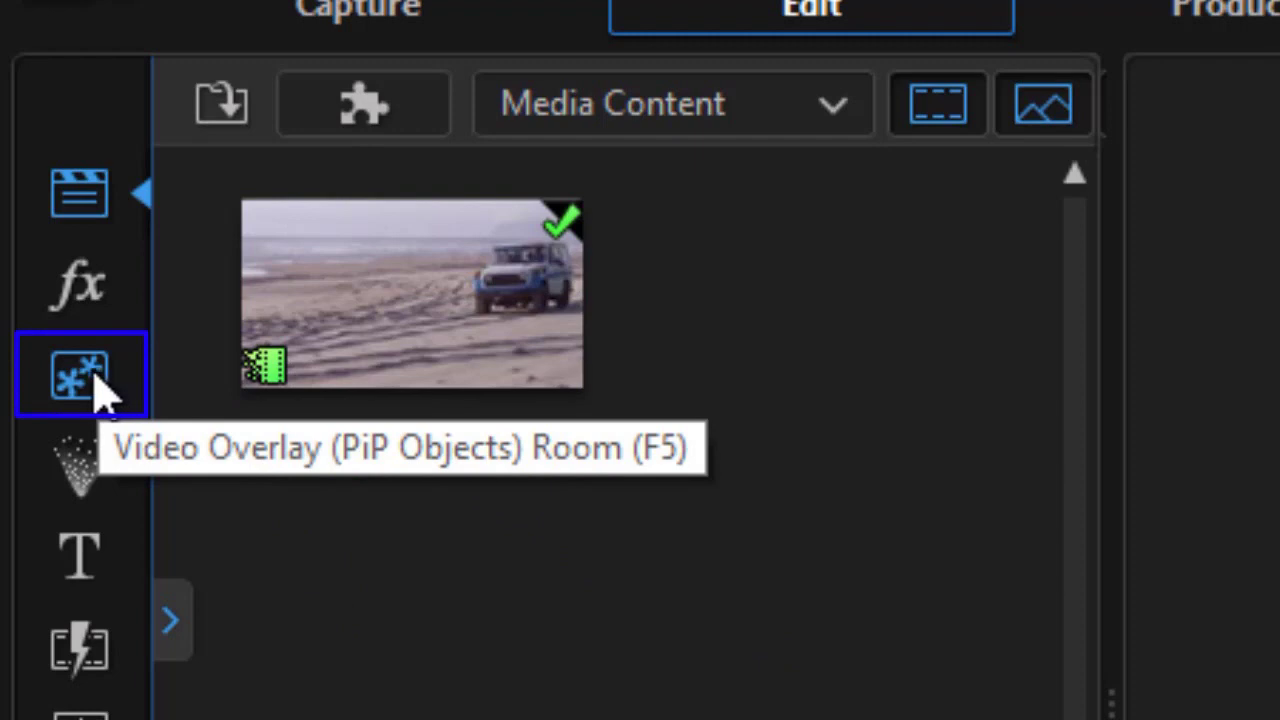
Go to the PiP Objects library and launch Shape Designer for a new shape.
{"action": "left_click", "coordinate": [106, 392]}
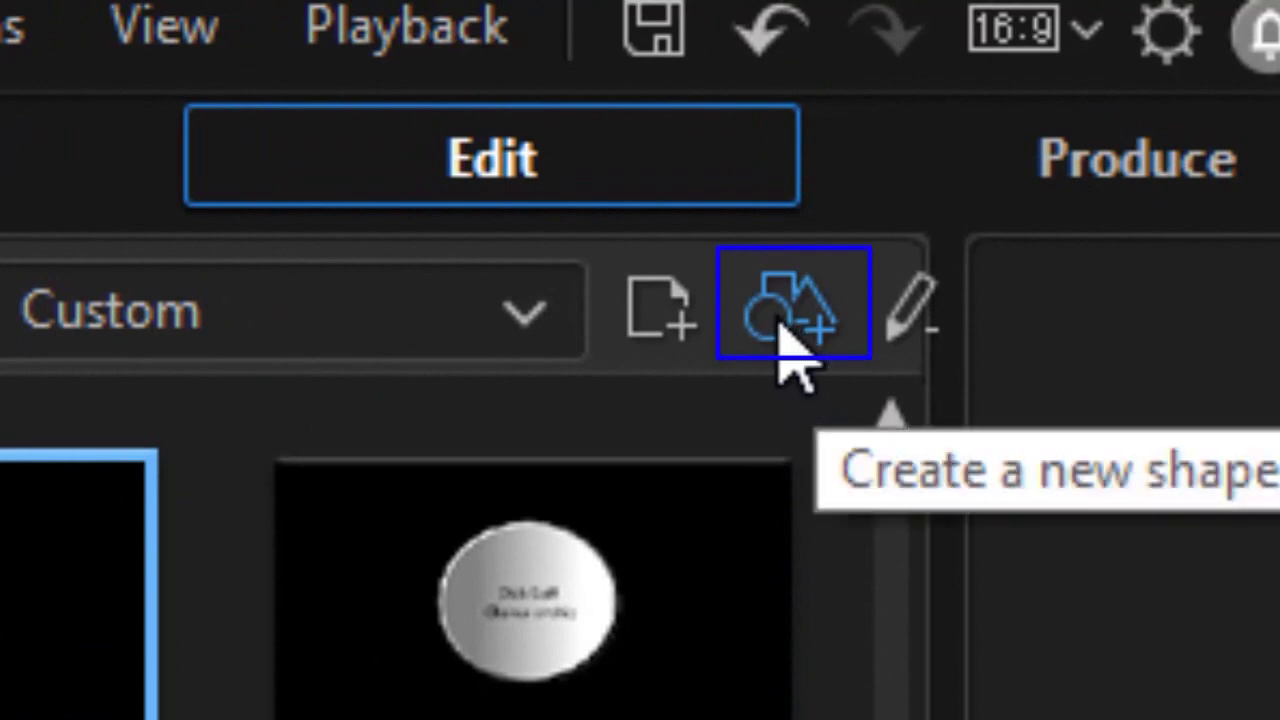
{"action": "left_click", "coordinate": [780, 324]}
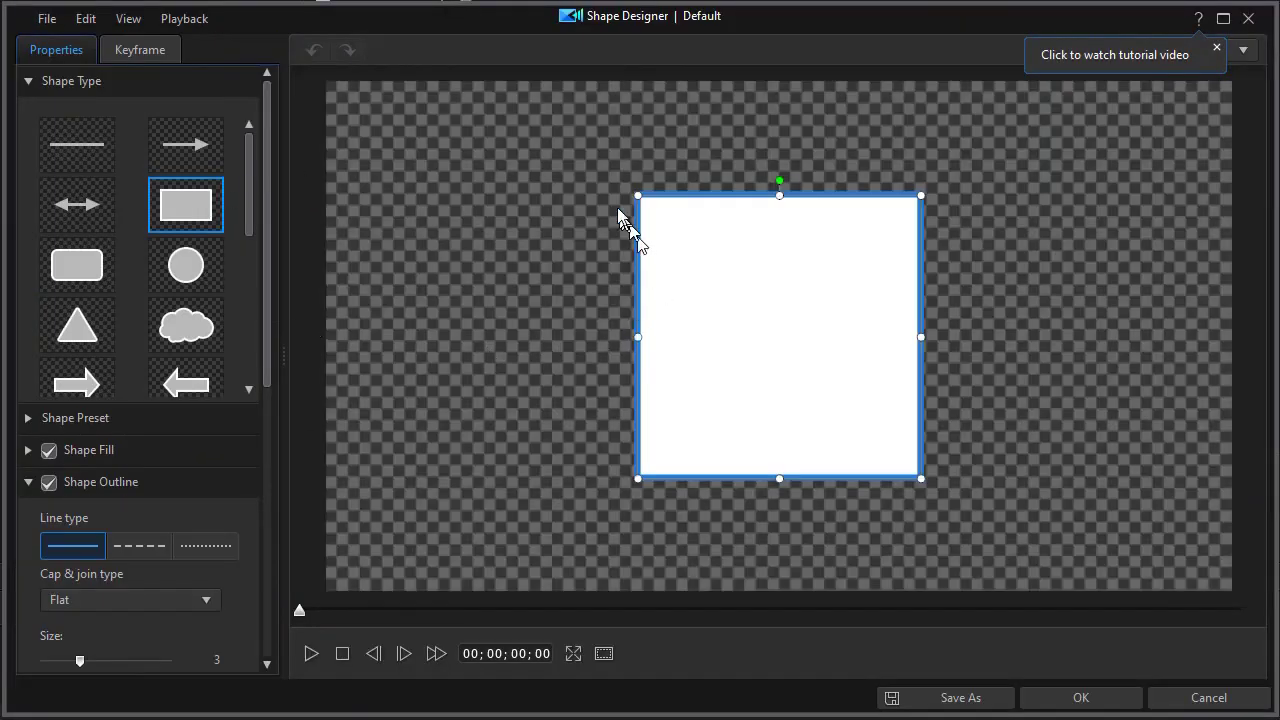
Make the shape a rounded rectangle stretched into a wide, short white bar, and expand Shape Fill.
{"action": "left_click", "coordinate": [80, 272]}
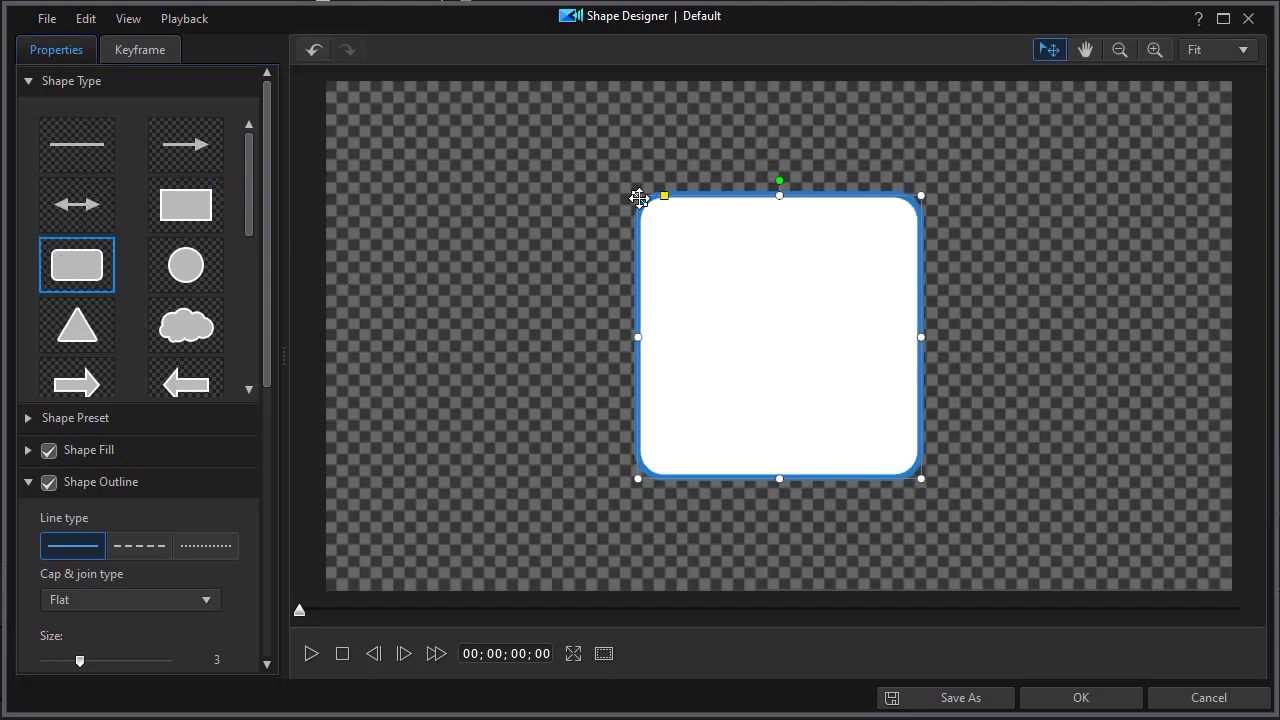
{"action": "left_click_drag", "start_coordinate": [639, 198], "coordinate": [487, 359]}
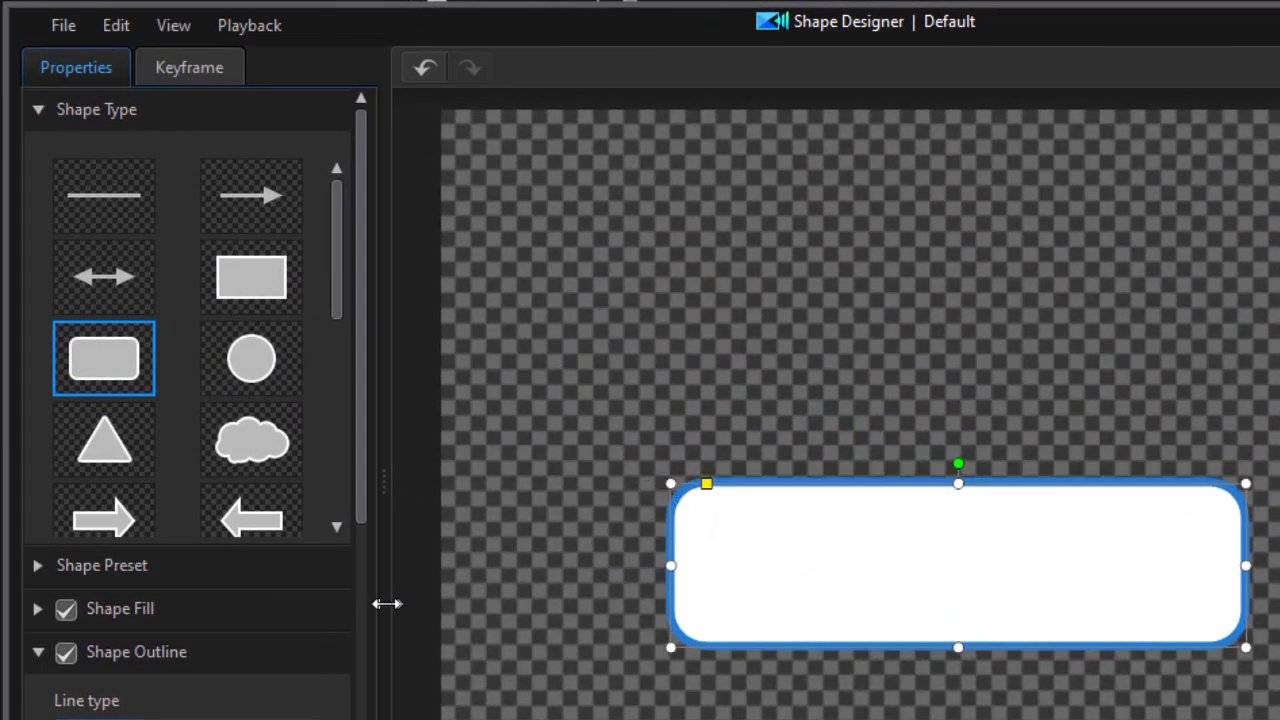
{"action": "scroll", "coordinate": [338, 283], "scroll_direction": "down", "scroll_amount": 1}
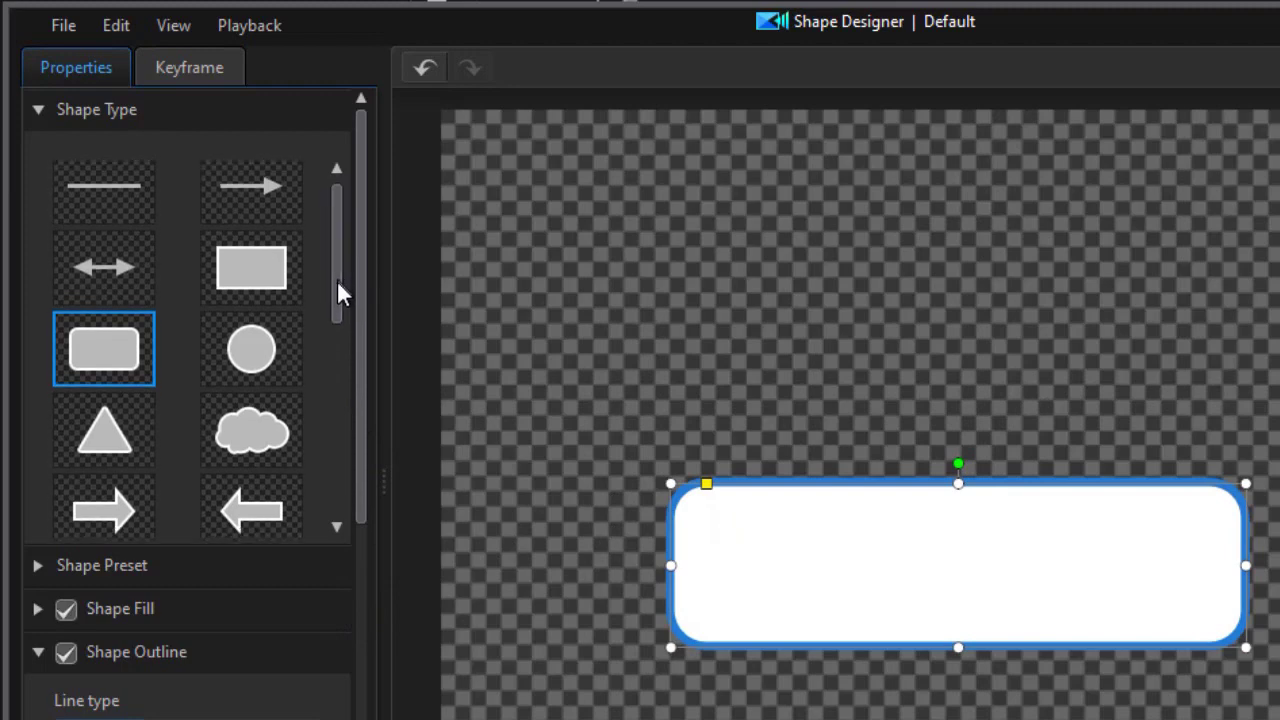
{"action": "left_click_drag", "start_coordinate": [367, 290], "coordinate": [380, 434]}
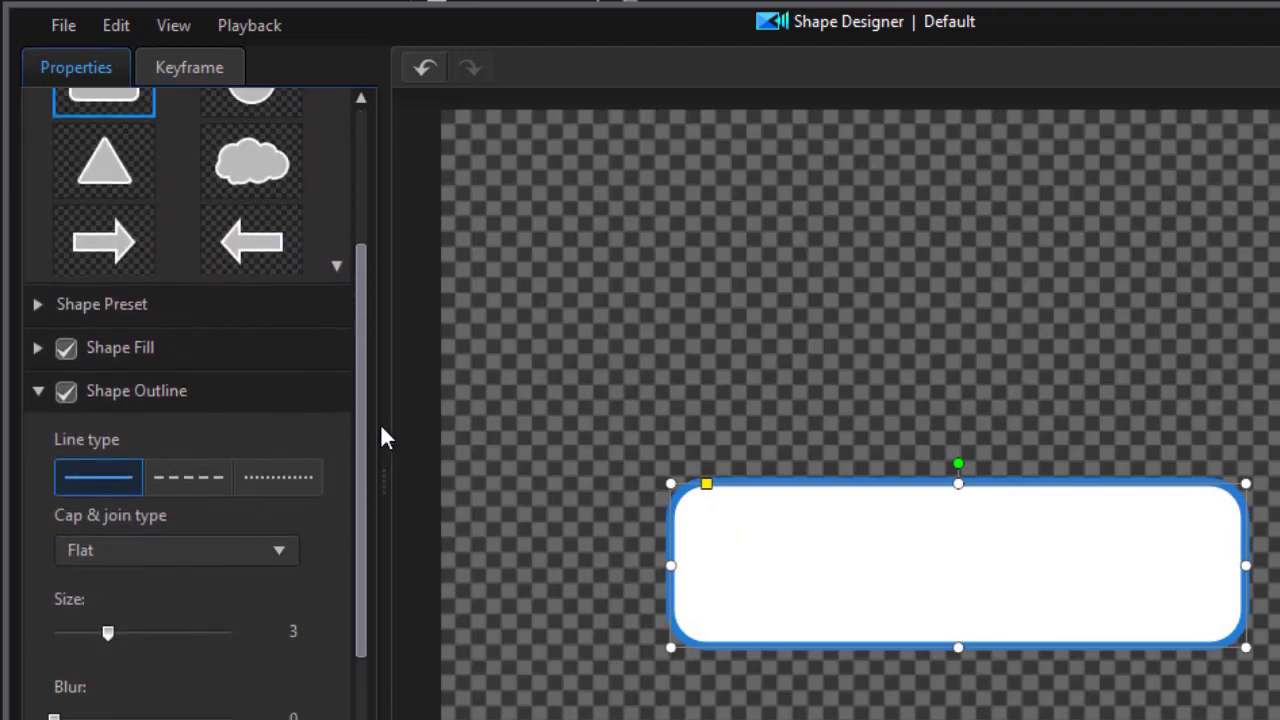
{"action": "left_click", "coordinate": [37, 345]}
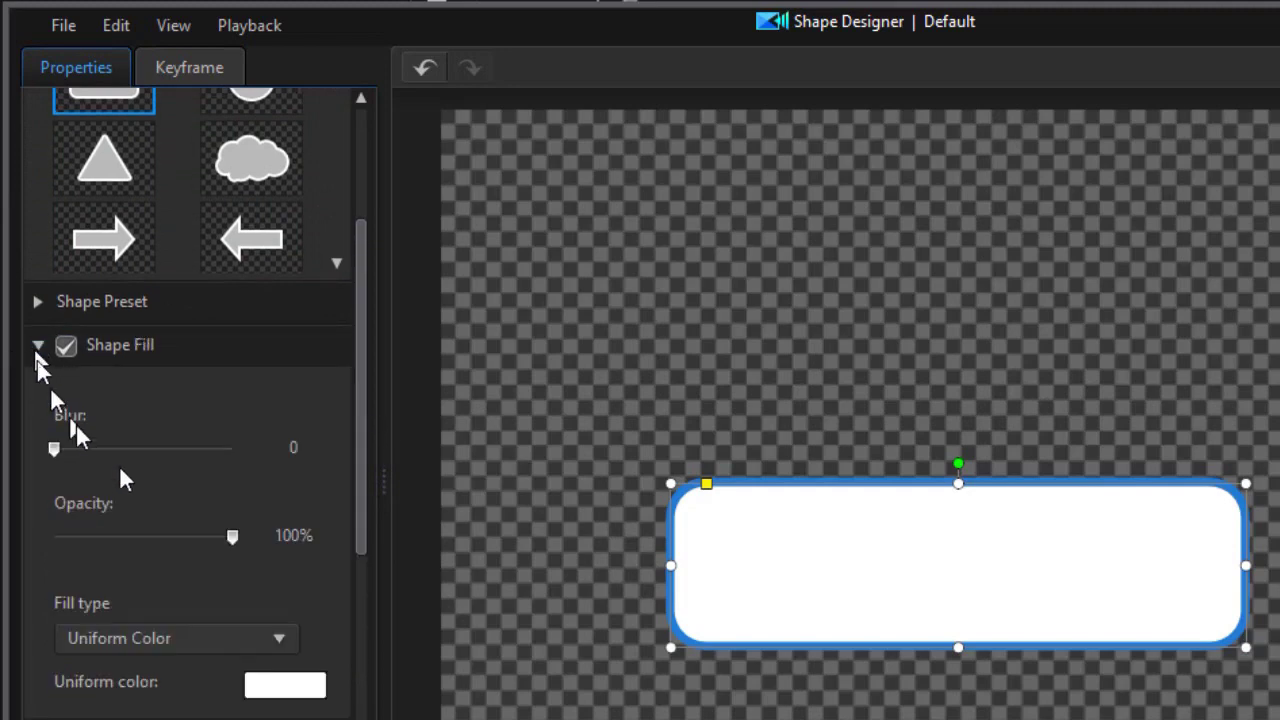
Switch the fill to a 2 Color Gradient beginning with deep blue.
{"action": "left_click", "coordinate": [288, 632]}
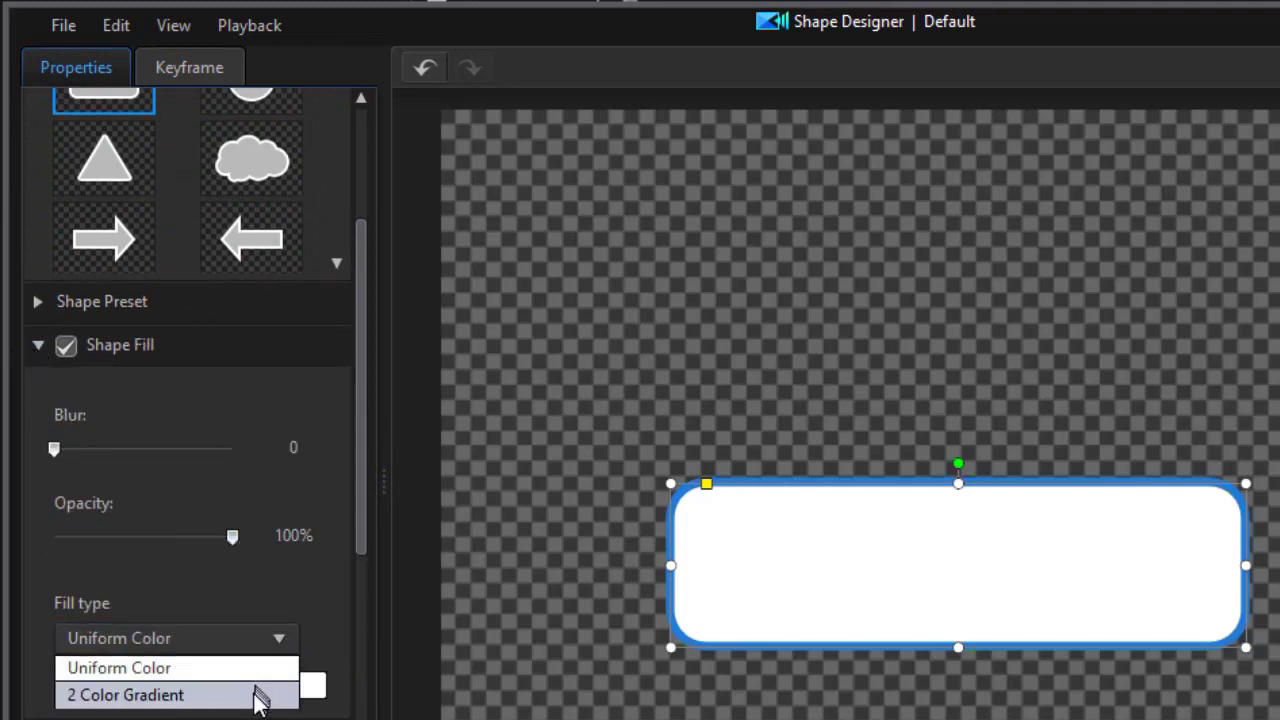
{"action": "left_click", "coordinate": [258, 697]}
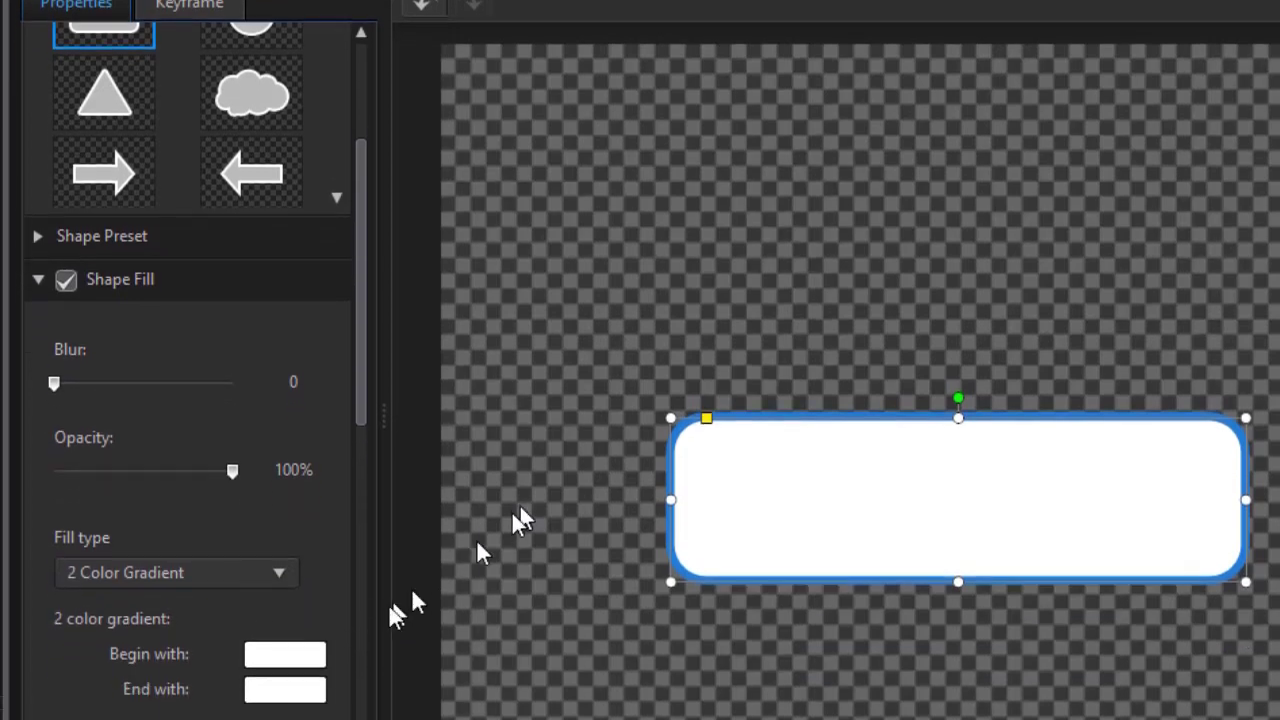
{"action": "left_click", "coordinate": [296, 653]}
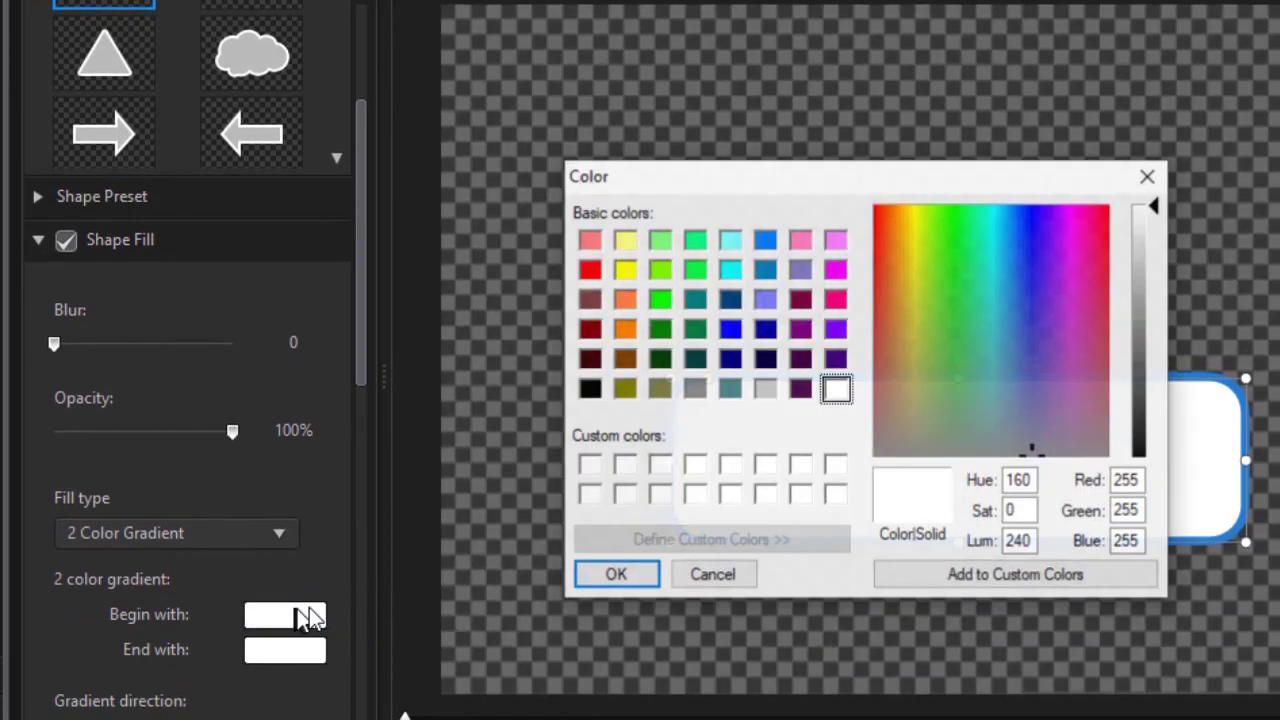
{"action": "left_click", "coordinate": [1029, 233]}
{"action": "left_click", "coordinate": [1143, 345]}
{"action": "left_click", "coordinate": [636, 578]}
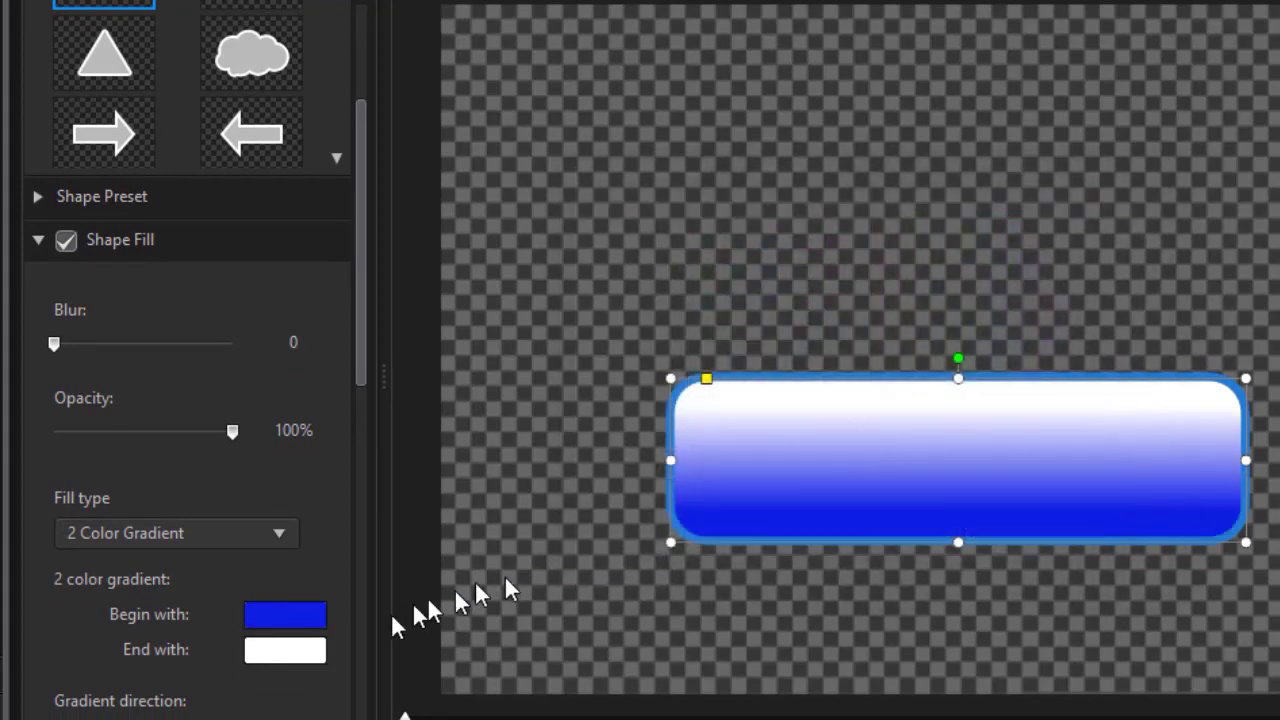
Set the gradient's end colour to light cyan.
{"action": "left_click", "coordinate": [300, 652]}
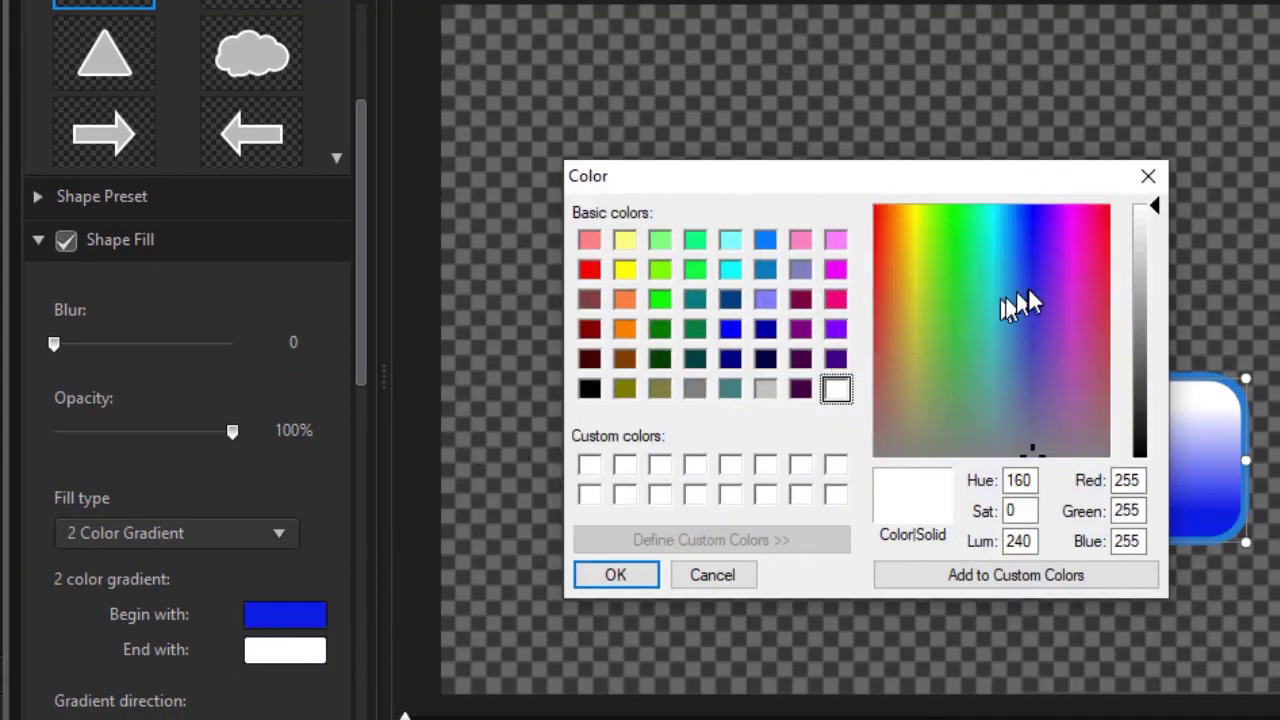
{"action": "left_click", "coordinate": [1004, 264]}
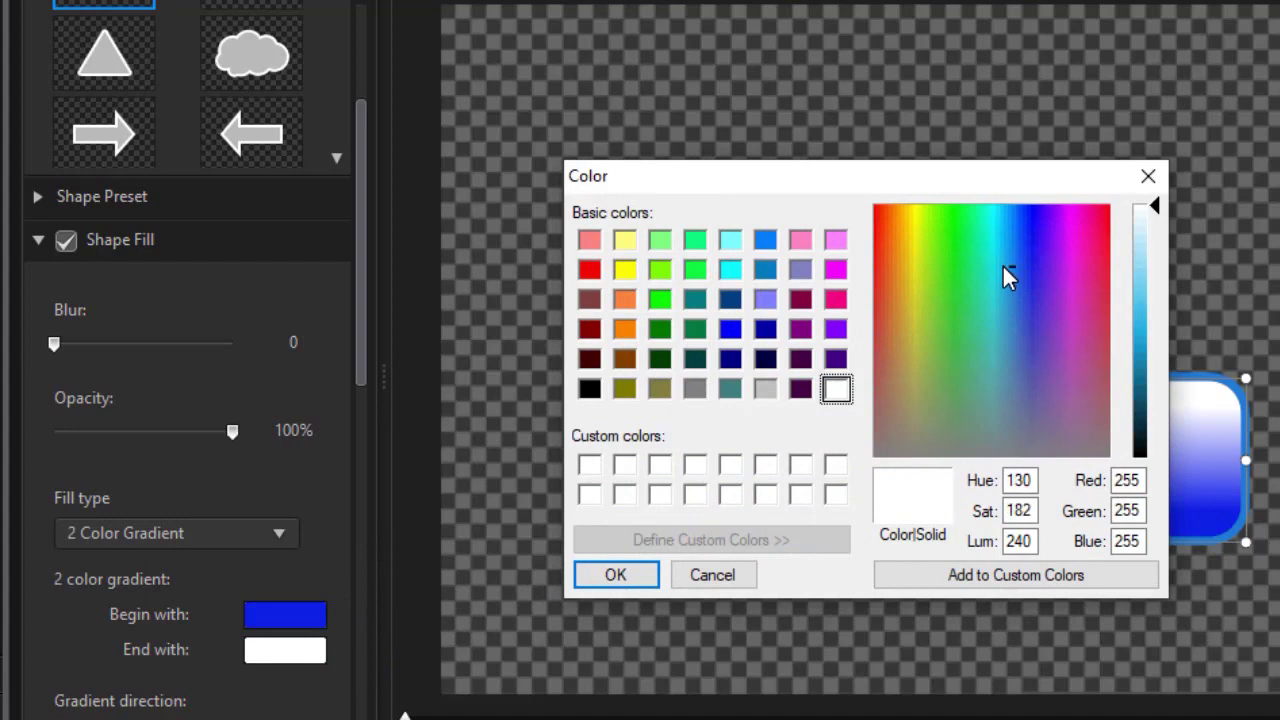
{"action": "left_click", "coordinate": [1140, 291]}
{"action": "left_click", "coordinate": [632, 576]}
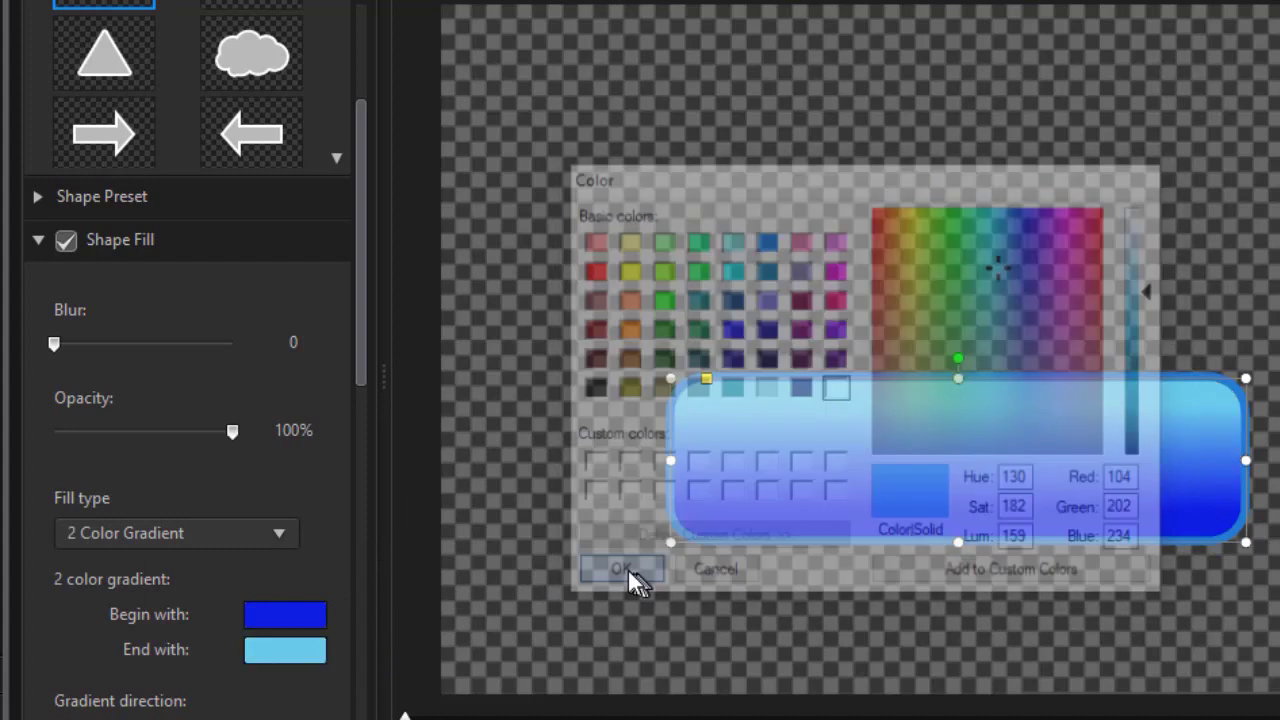
{"action": "left_click", "coordinate": [38, 240]}
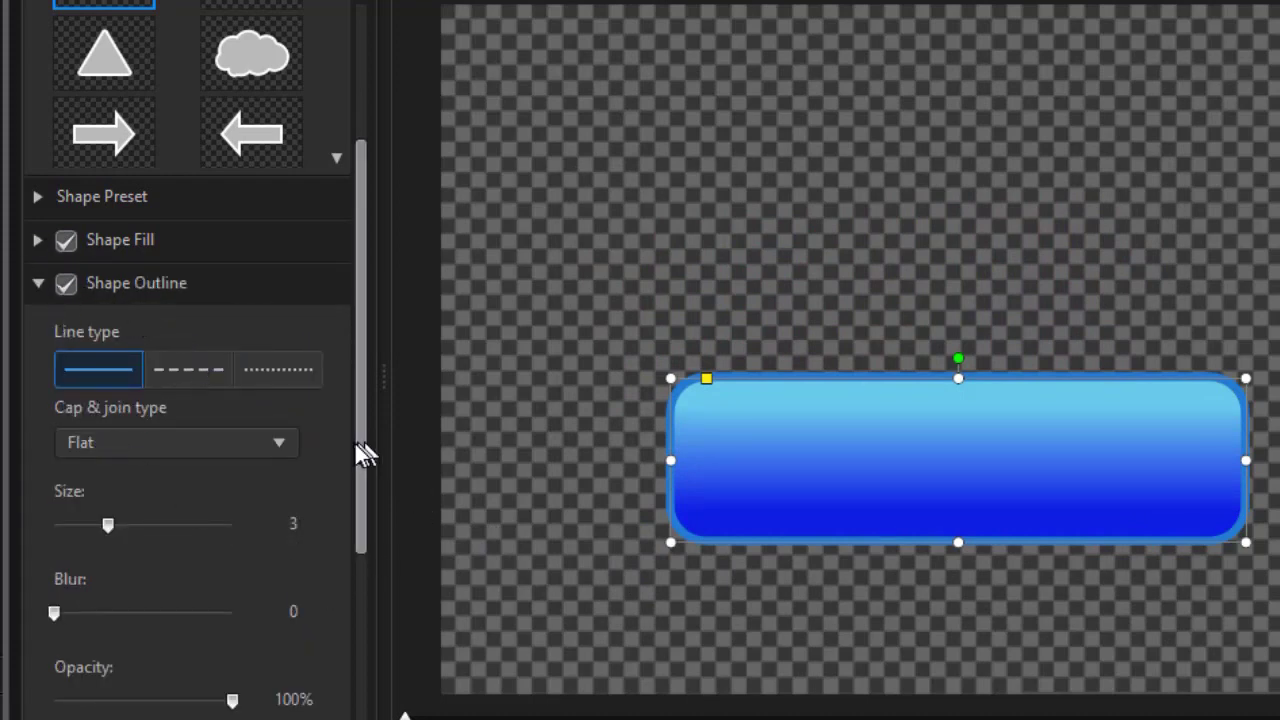
Give the bar a thin black outline with size 1.
{"action": "scroll", "coordinate": [340, 520], "scroll_direction": "down", "scroll_amount": 3}
{"action": "left_click", "coordinate": [304, 528]}
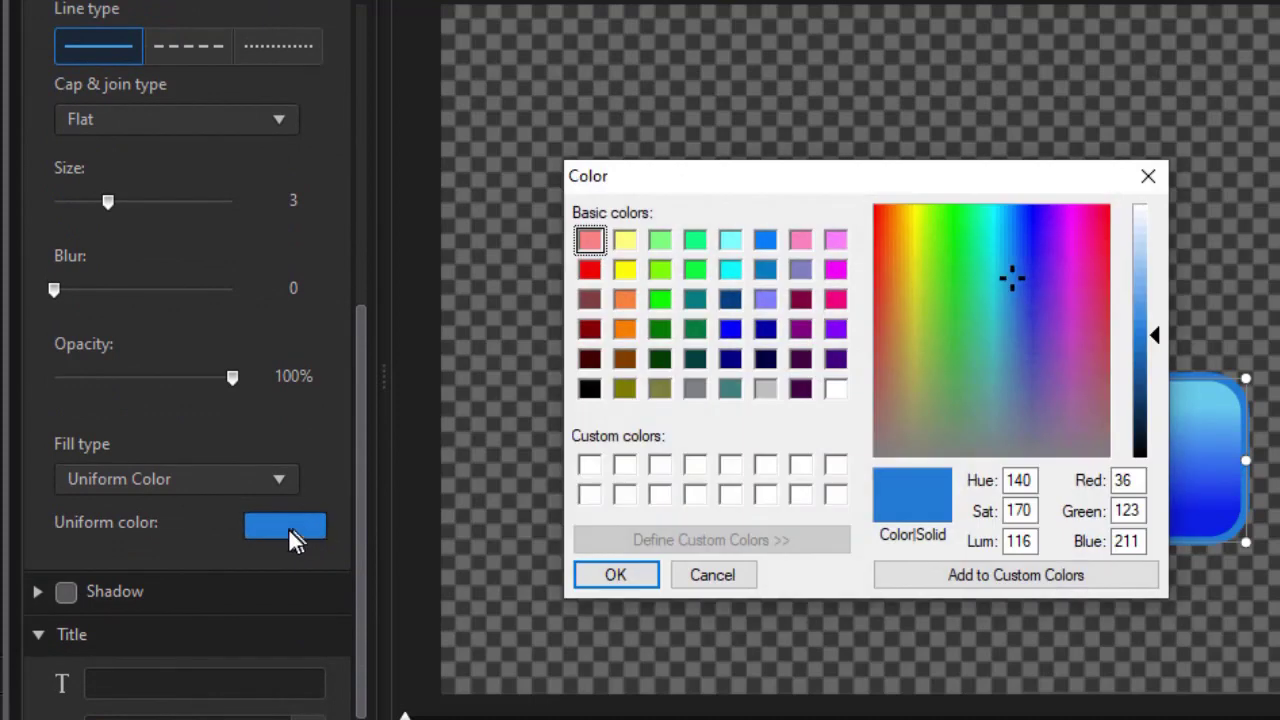
{"action": "left_click", "coordinate": [590, 390]}
{"action": "left_click", "coordinate": [612, 577]}
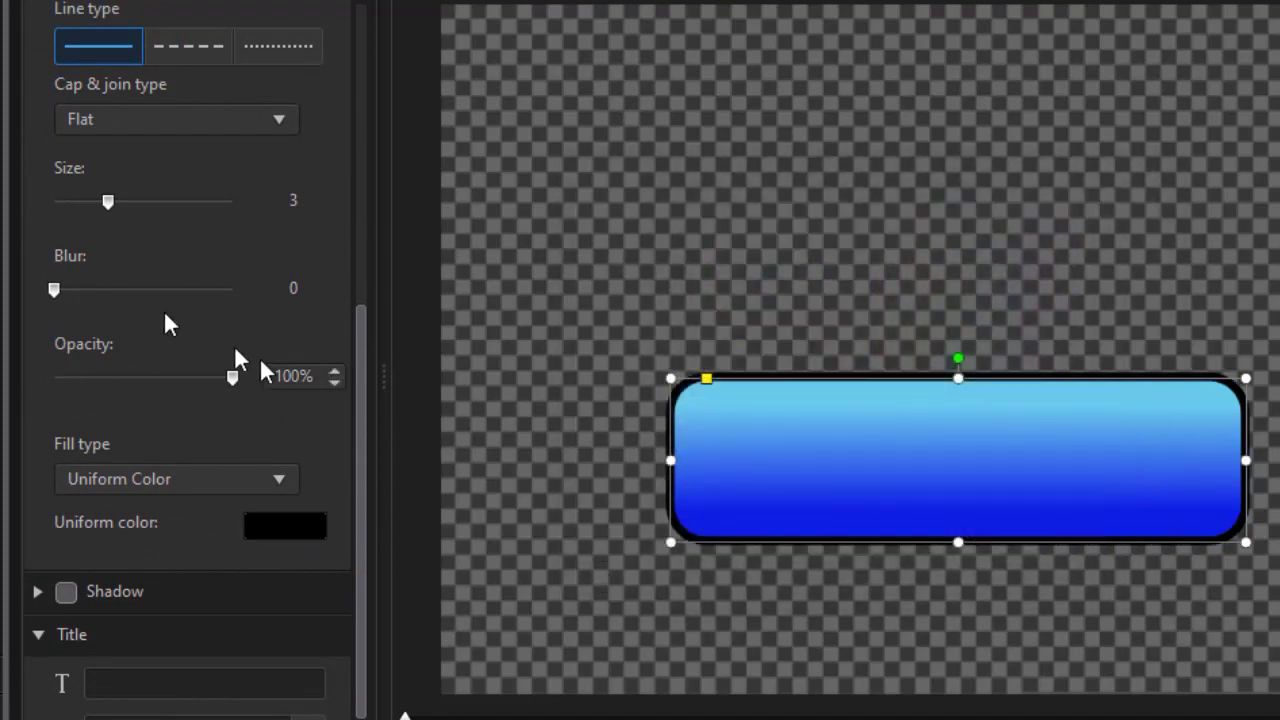
{"action": "left_click_drag", "start_coordinate": [108, 203], "coordinate": [72, 203]}
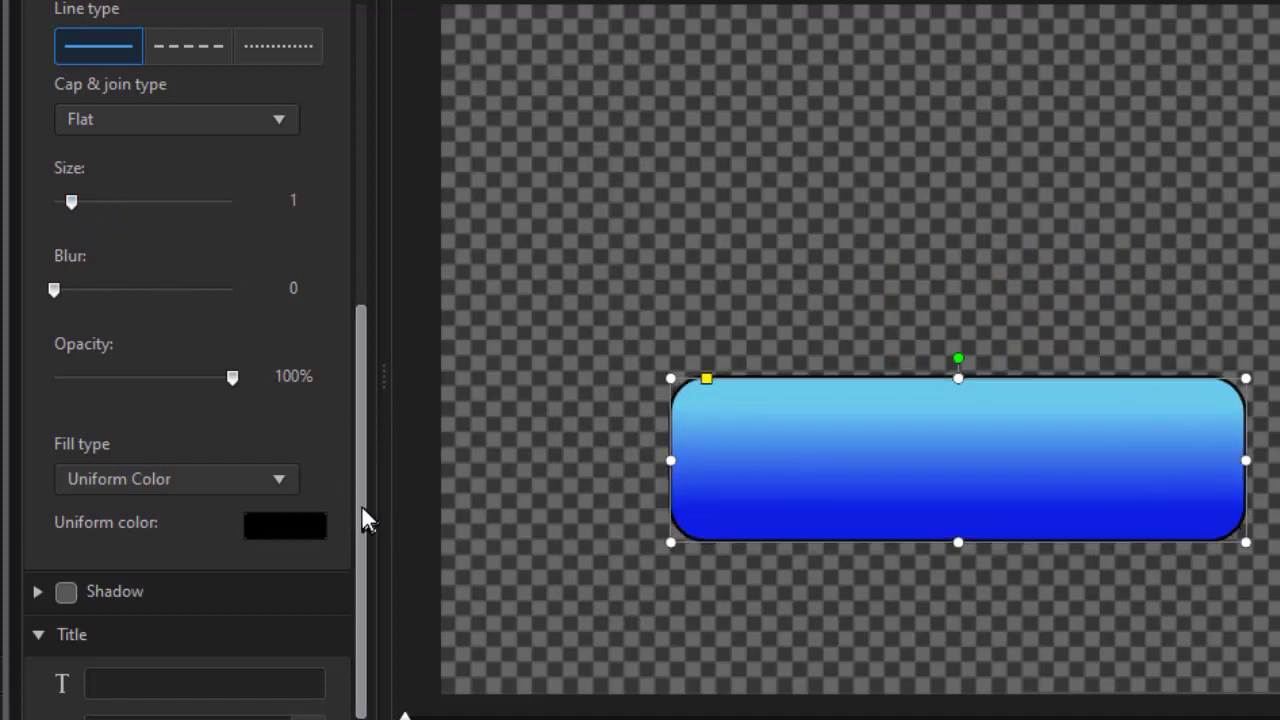
{"action": "left_click_drag", "start_coordinate": [362, 512], "coordinate": [357, 589]}
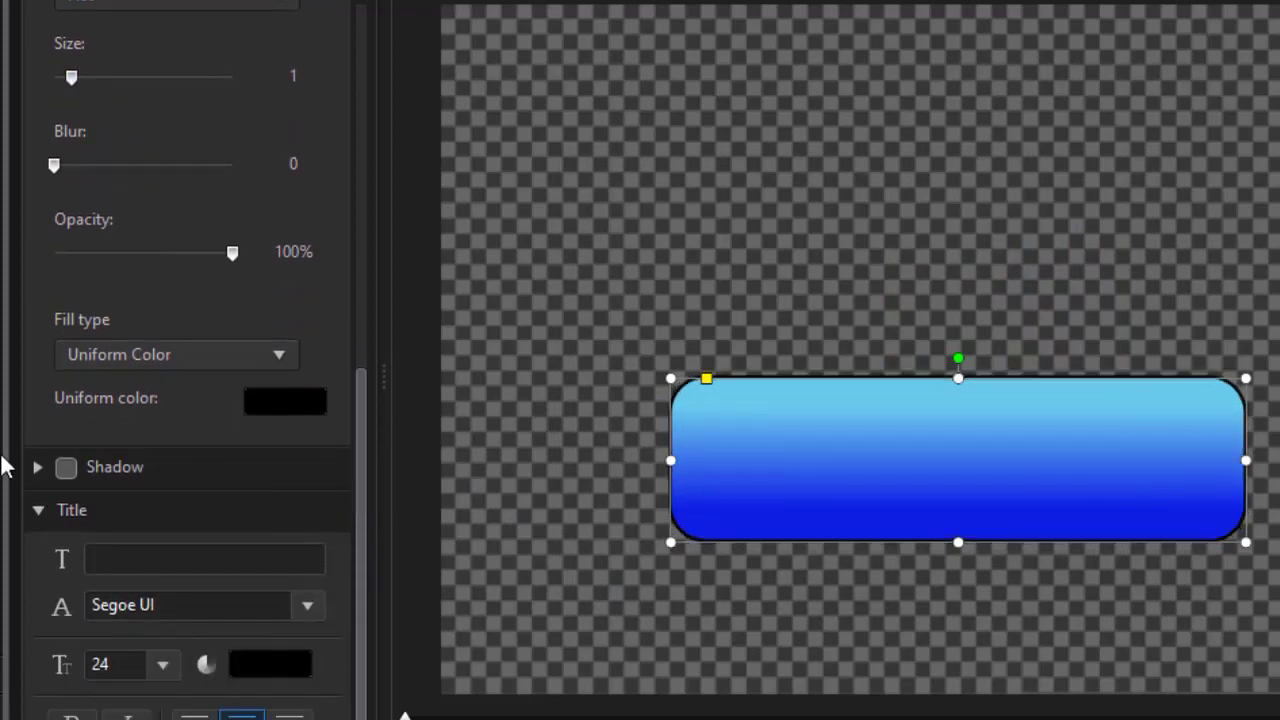
Add a mid-grey drop shadow with distance 1.5 and blur 3.
{"action": "left_click", "coordinate": [68, 470]}
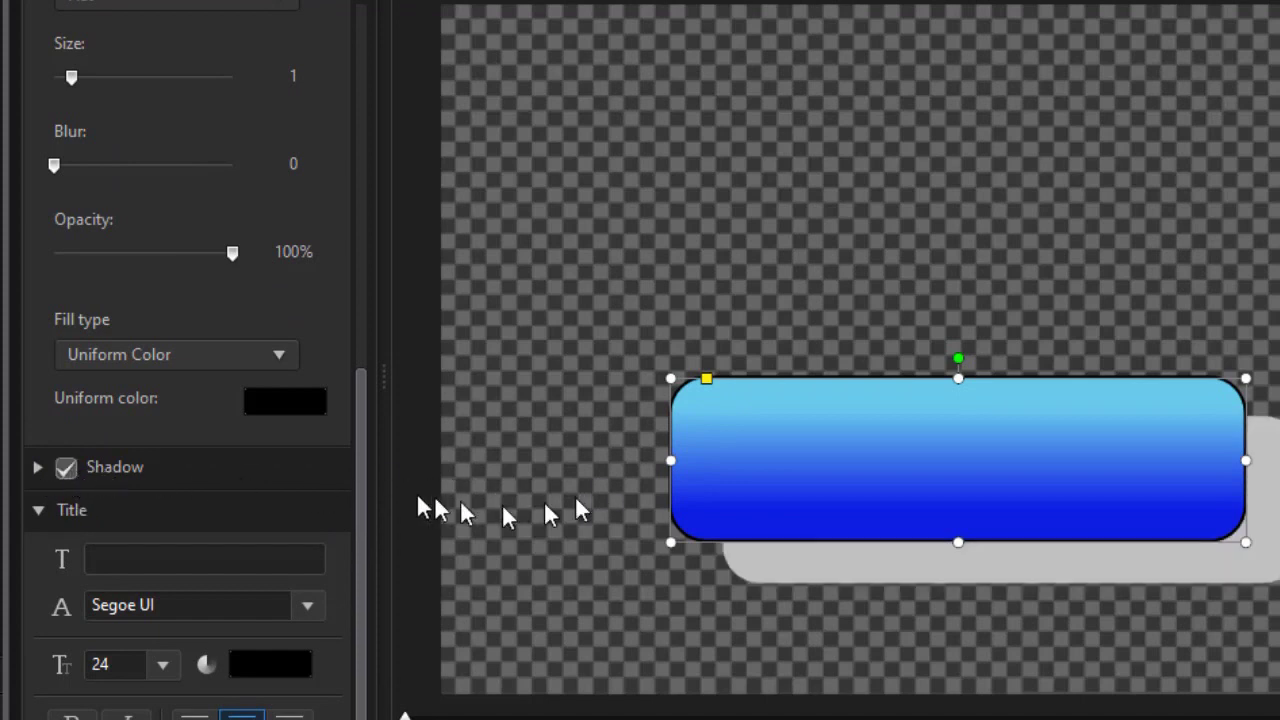
{"action": "left_click", "coordinate": [38, 468]}
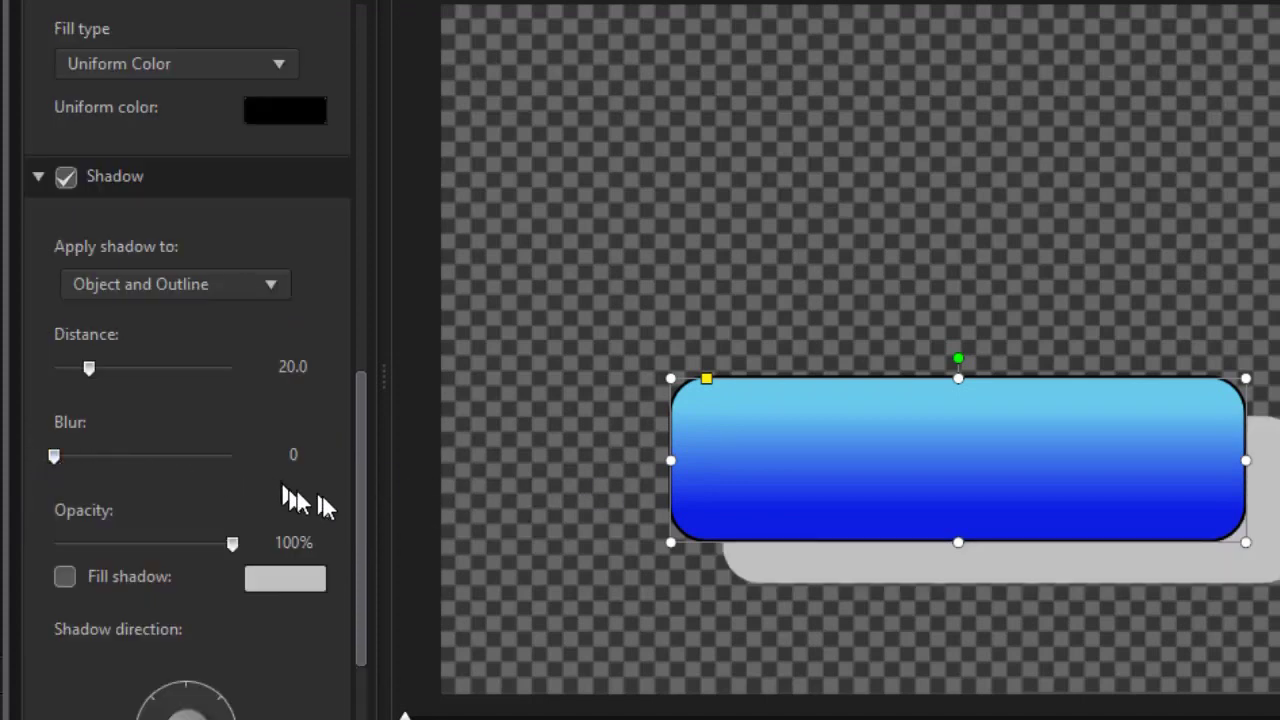
{"action": "left_click", "coordinate": [285, 580]}
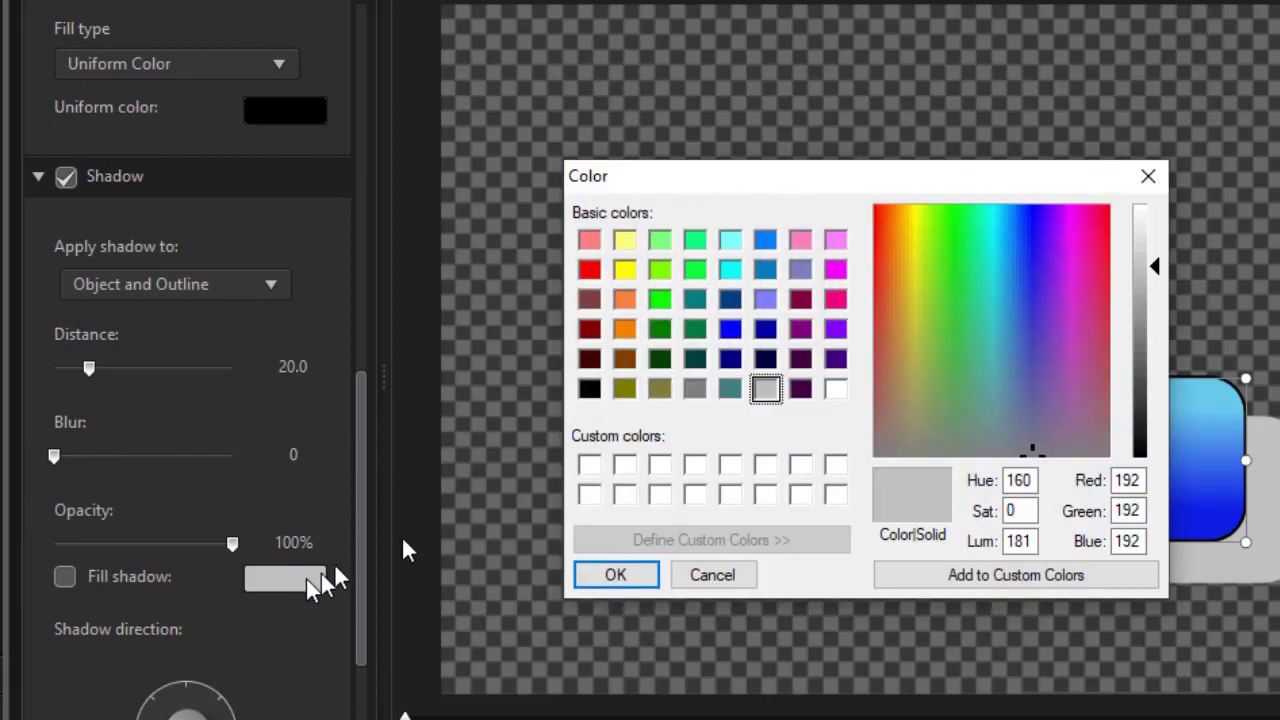
{"action": "left_click", "coordinate": [695, 389]}
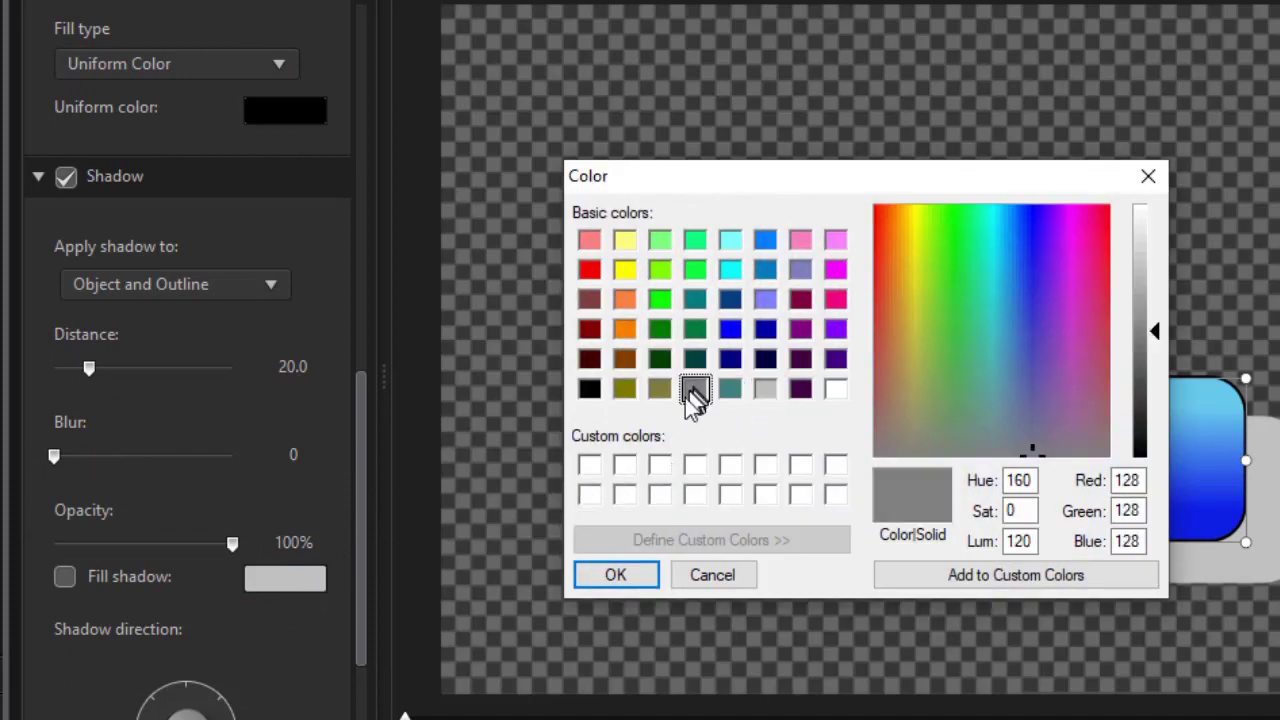
{"action": "left_click", "coordinate": [642, 574]}
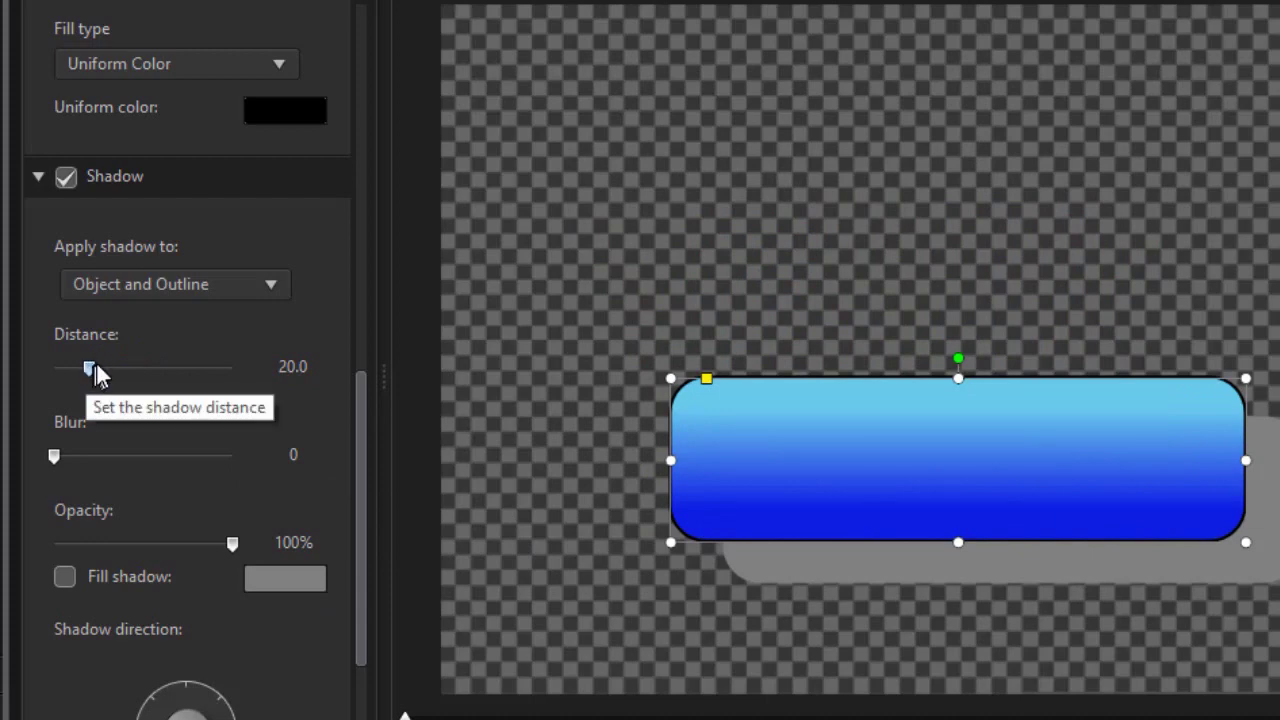
{"action": "left_click_drag", "start_coordinate": [92, 367], "coordinate": [61, 357]}
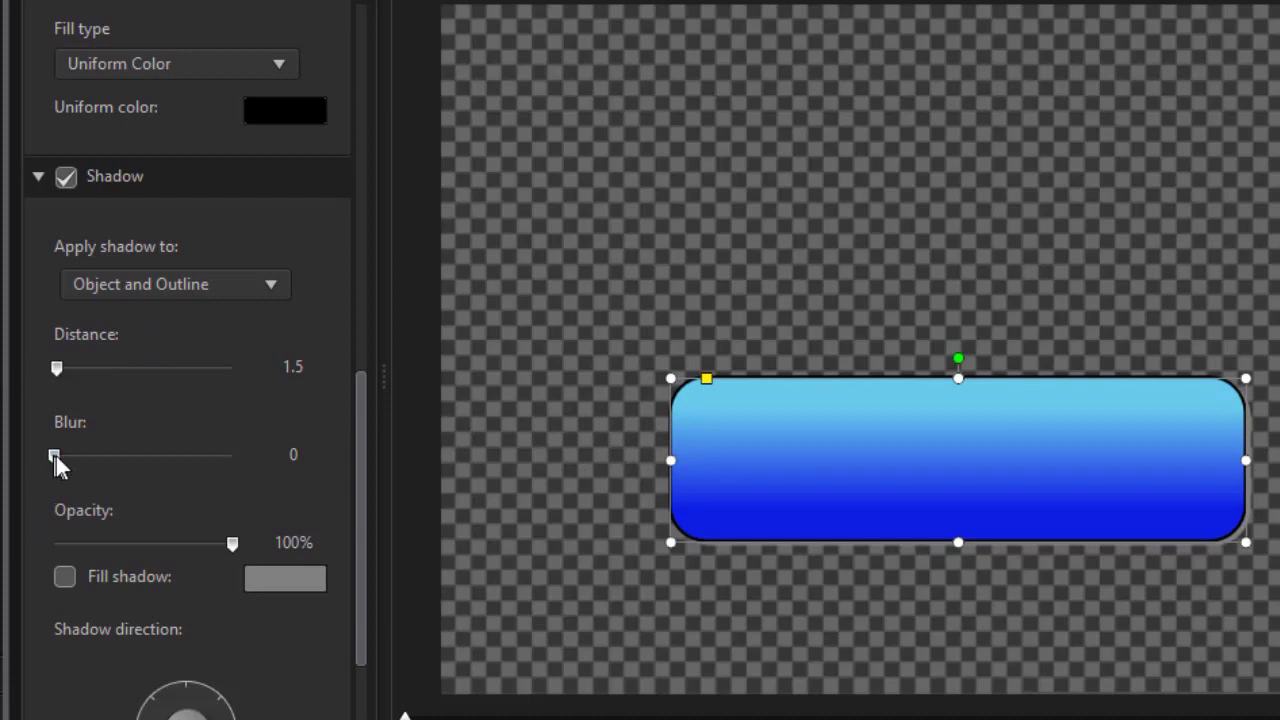
{"action": "left_click_drag", "start_coordinate": [82, 457], "coordinate": [80, 457]}
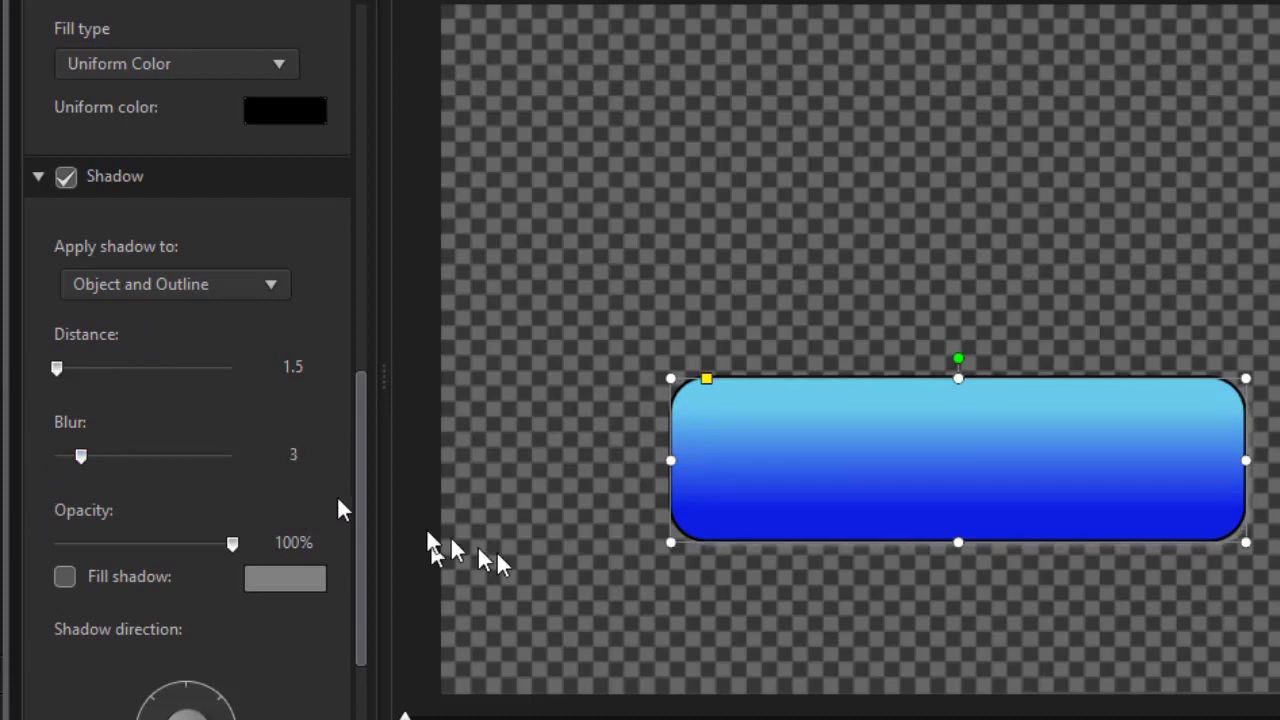
Enter the title 'Beach Fun' and select the whole title on the canvas.
{"action": "left_click", "coordinate": [38, 178]}
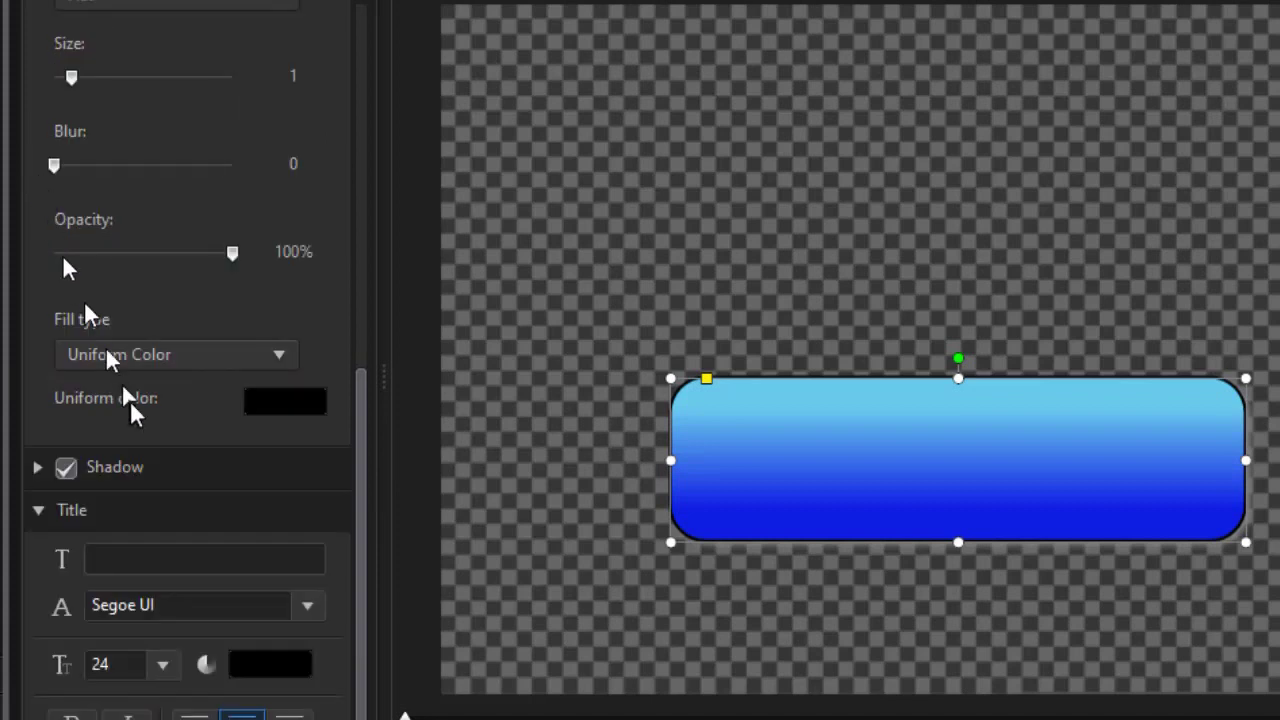
{"action": "left_click", "coordinate": [110, 557]}
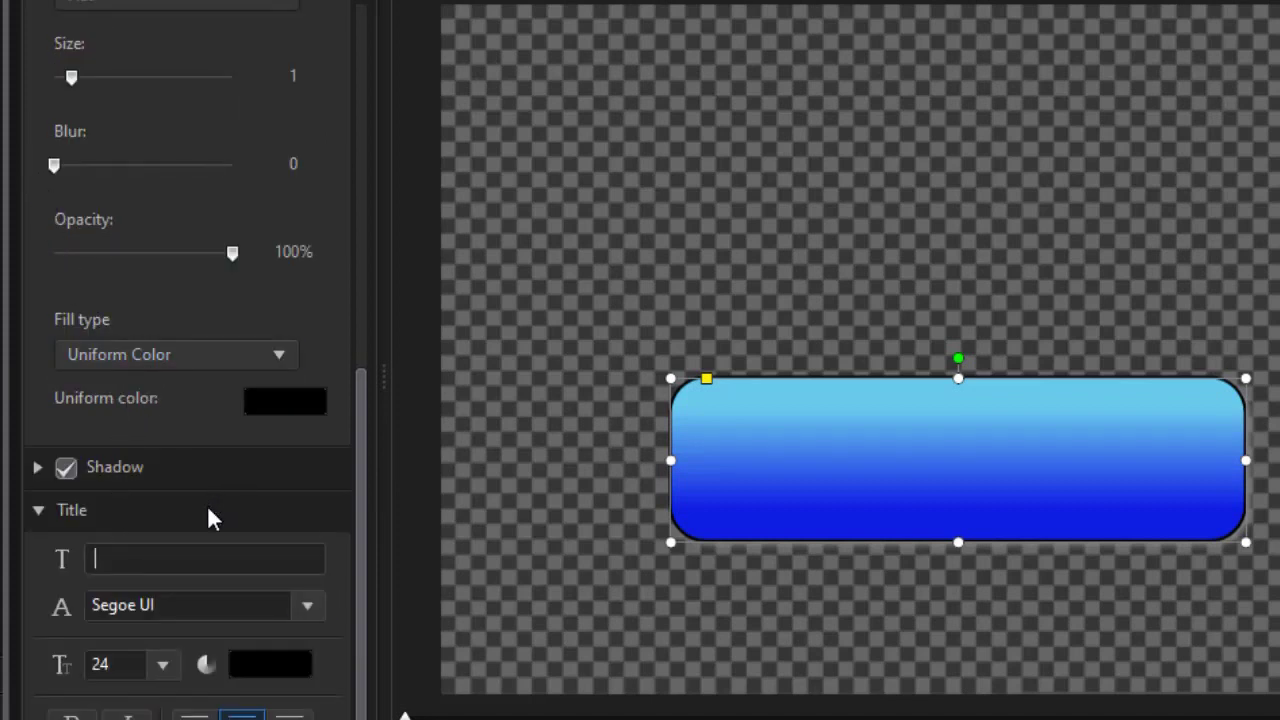
{"action": "type", "text": "Beach Fun"}
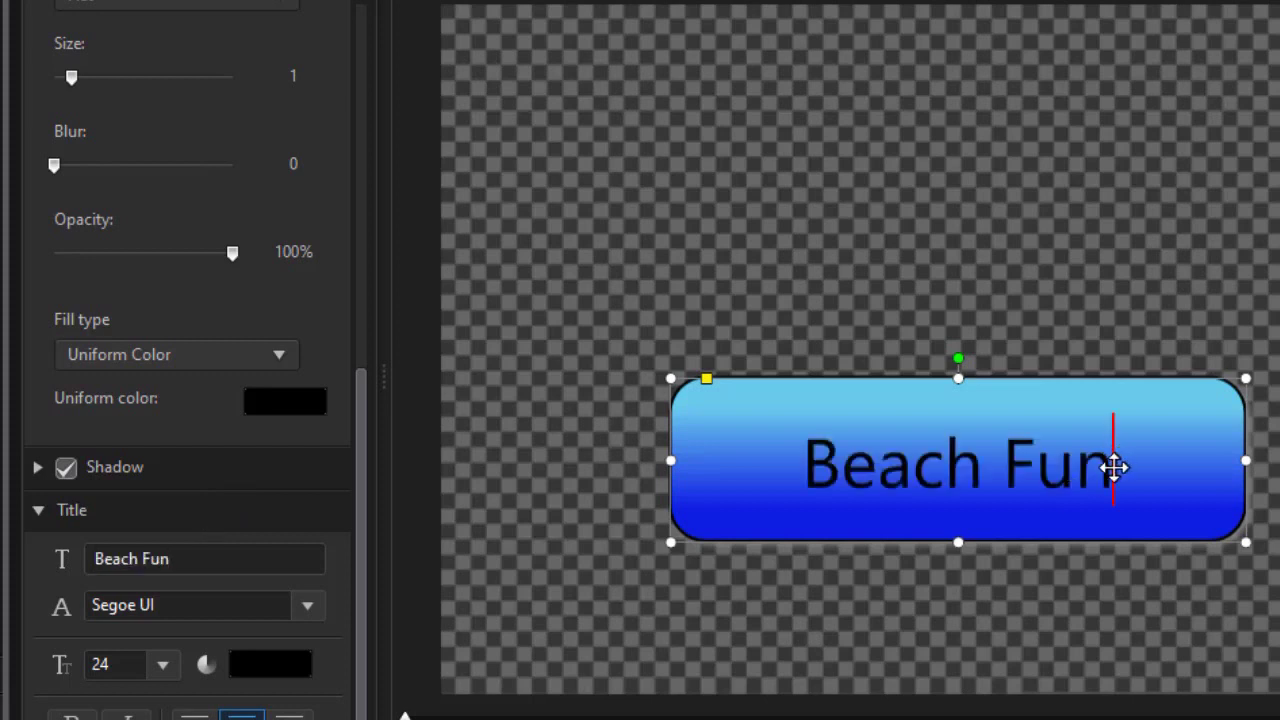
{"action": "left_click", "coordinate": [1003, 470]}
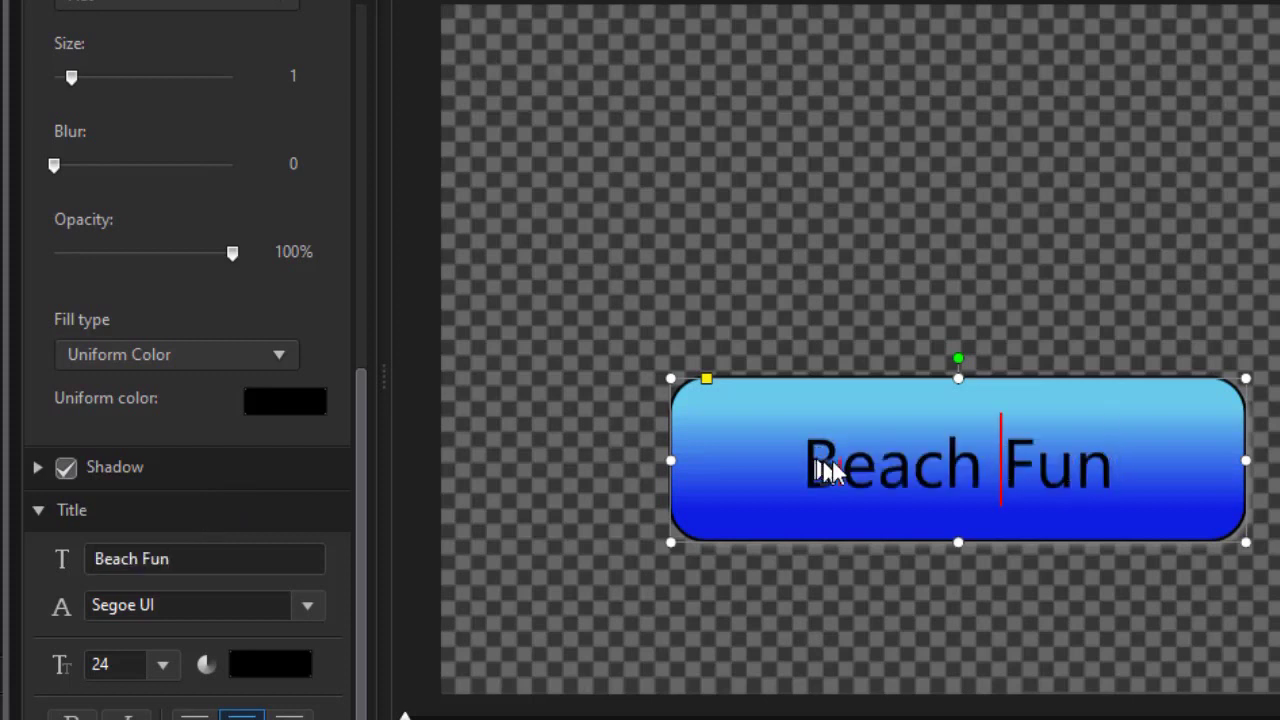
{"action": "left_click_drag", "start_coordinate": [820, 463], "coordinate": [1114, 491]}
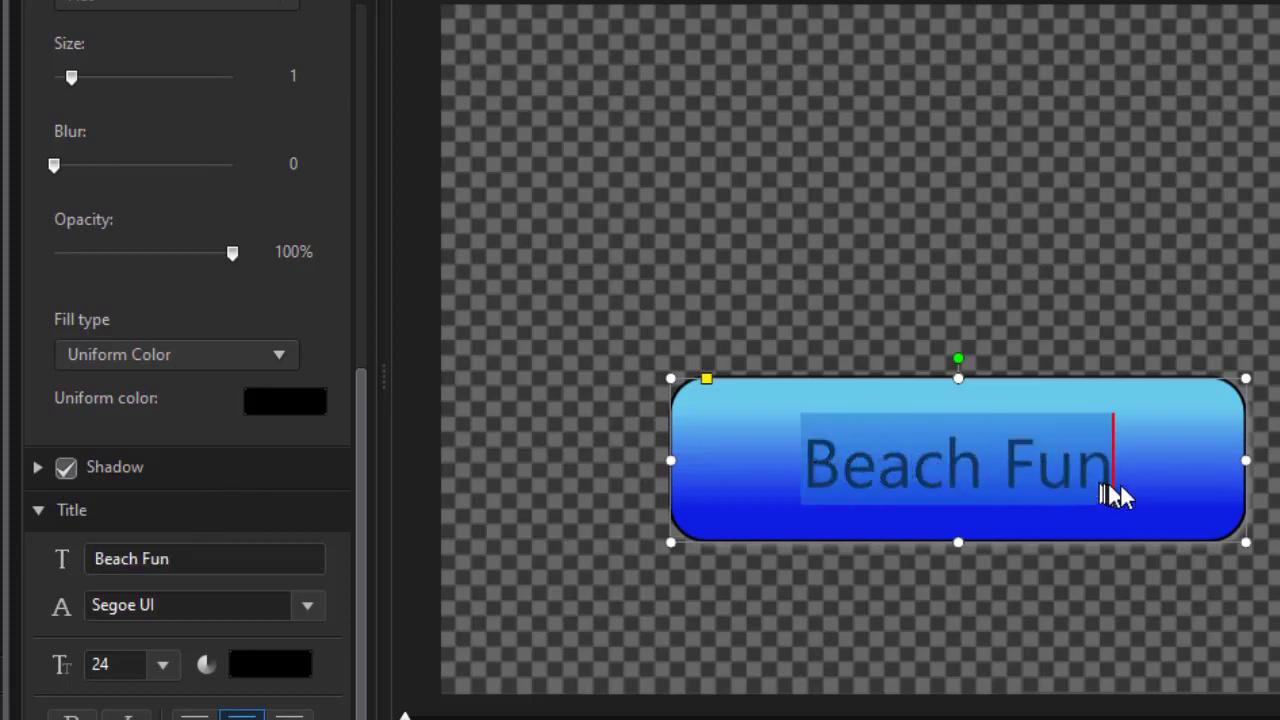
Change the Beach Fun title colour to white and deselect it.
{"action": "left_click", "coordinate": [296, 670]}
{"action": "left_click", "coordinate": [830, 394]}
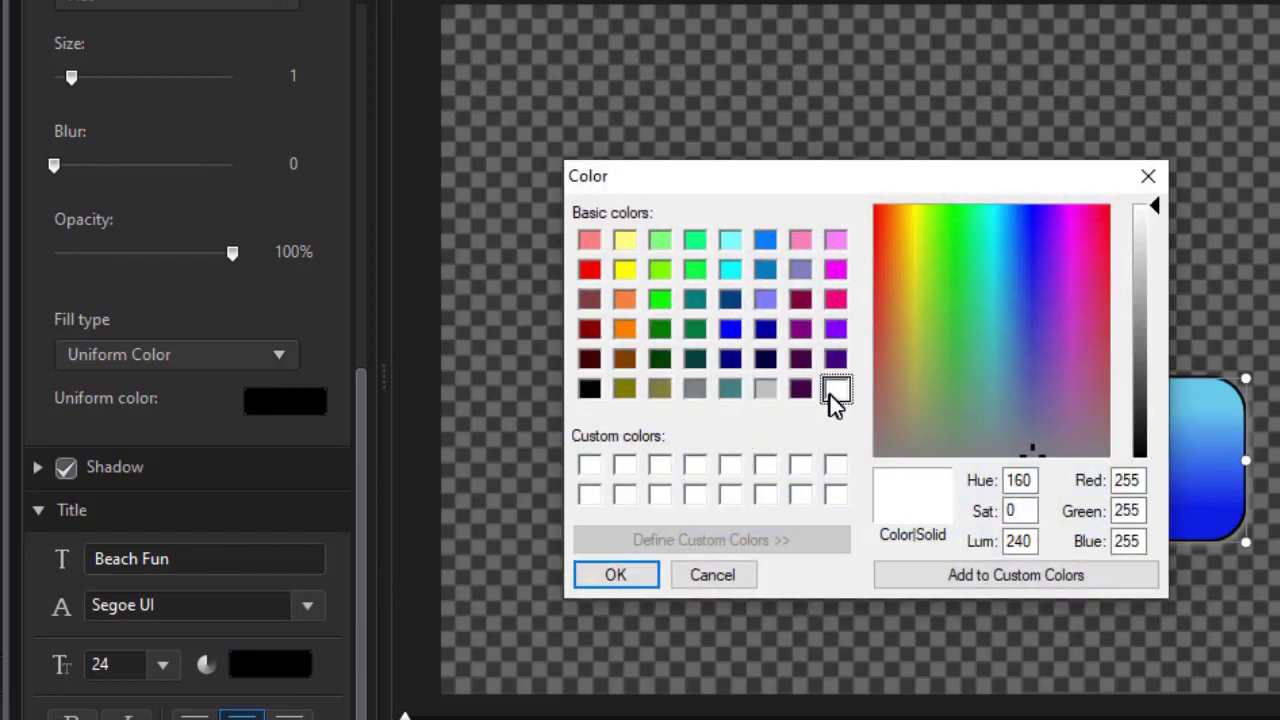
{"action": "left_click", "coordinate": [632, 573]}
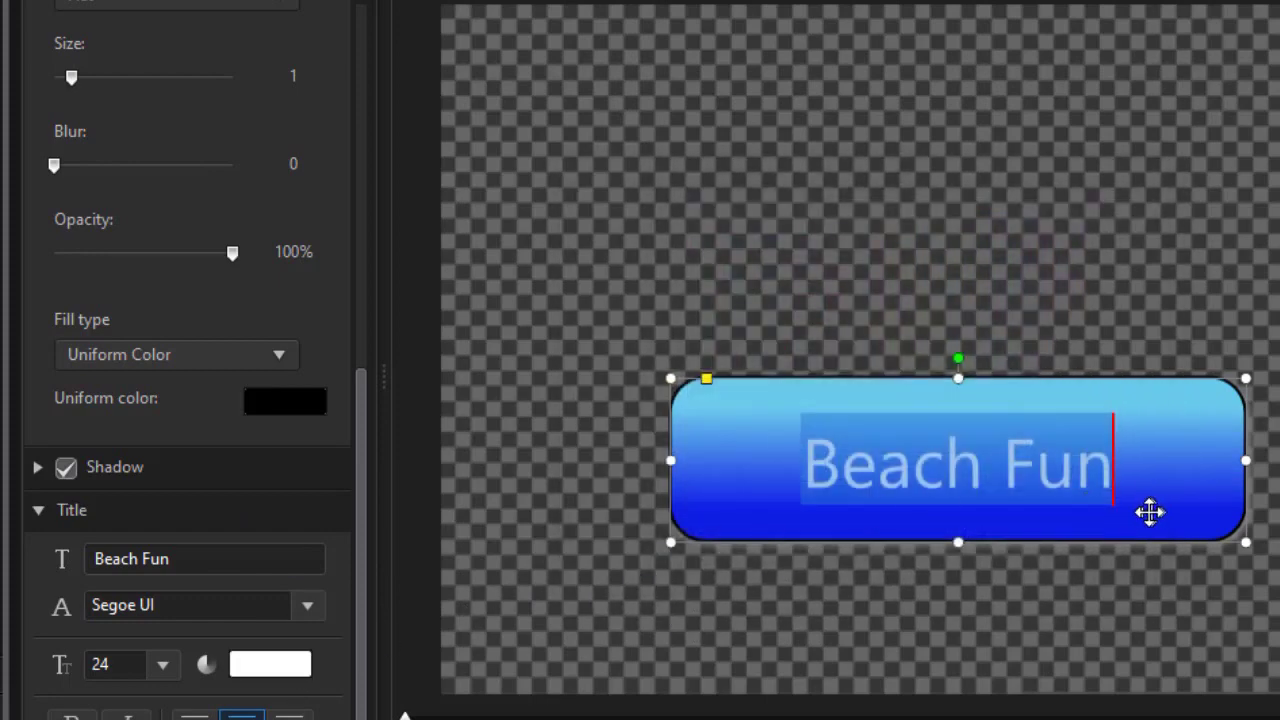
{"action": "key", "text": "Escape"}
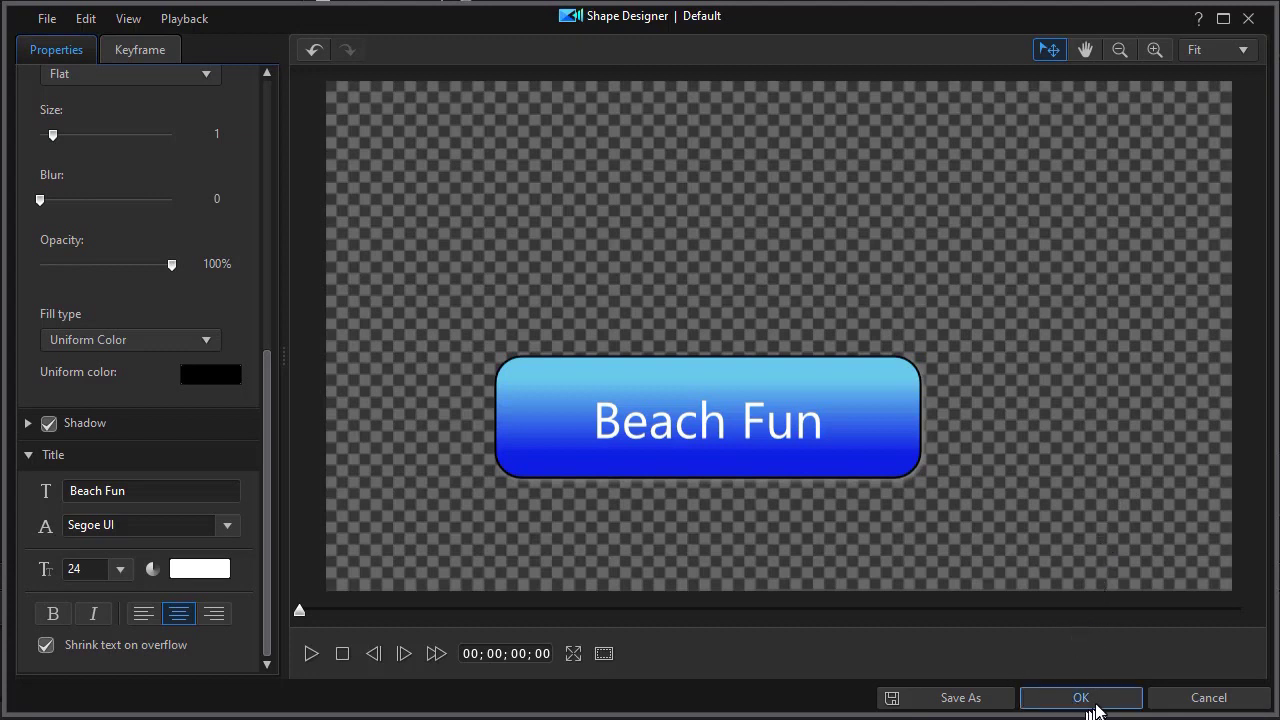
Save the finished shape as a custom template named 'my beach'.
{"action": "left_click", "coordinate": [1076, 706]}
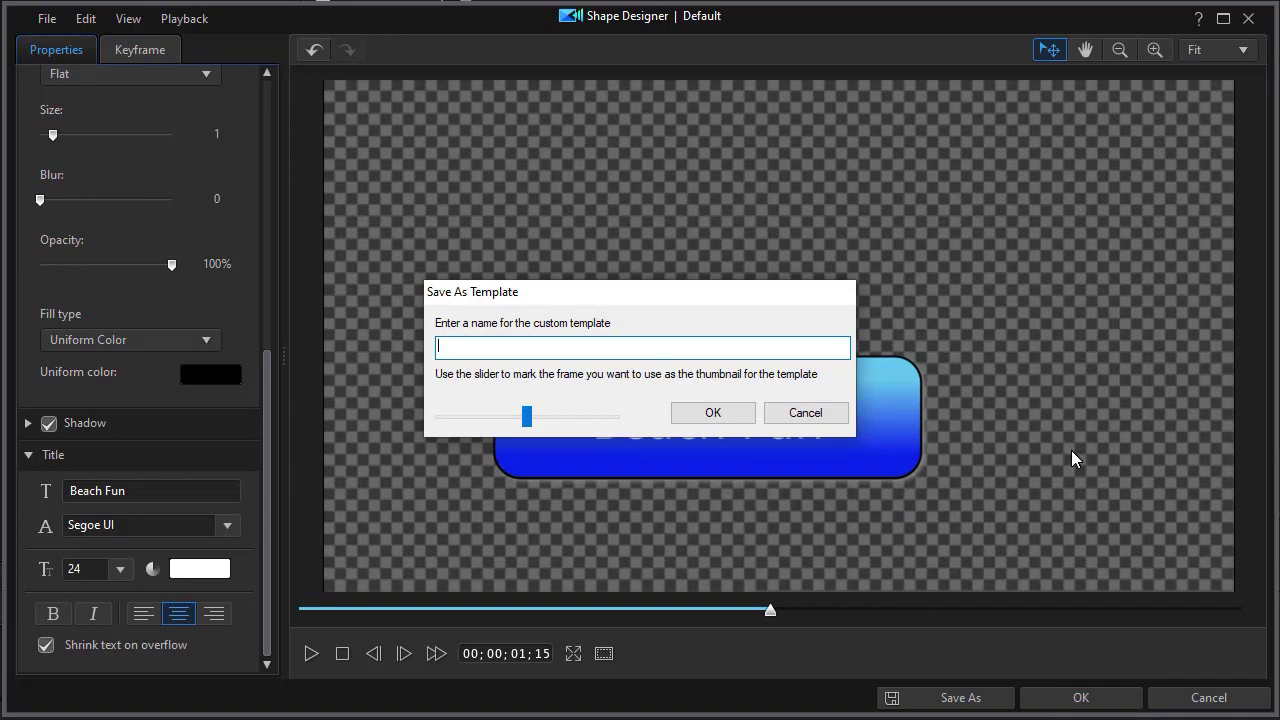
{"action": "type", "text": "my beach"}
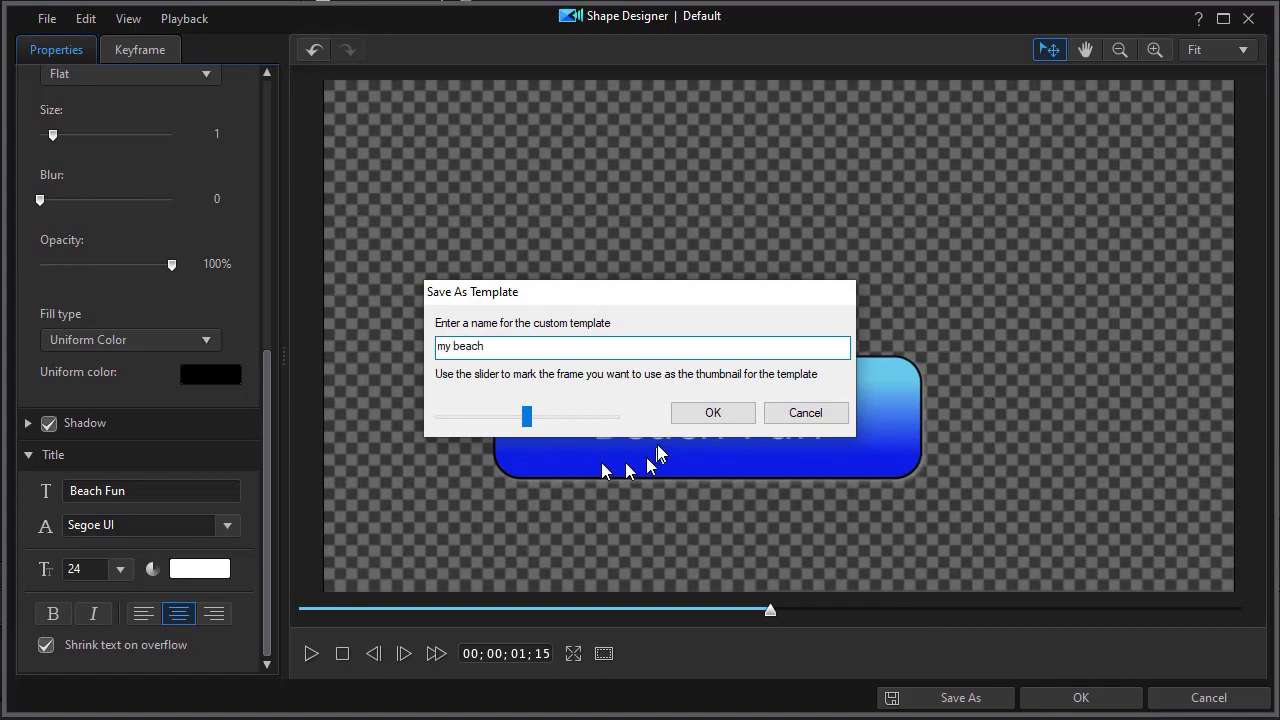
{"action": "left_click", "coordinate": [712, 412]}
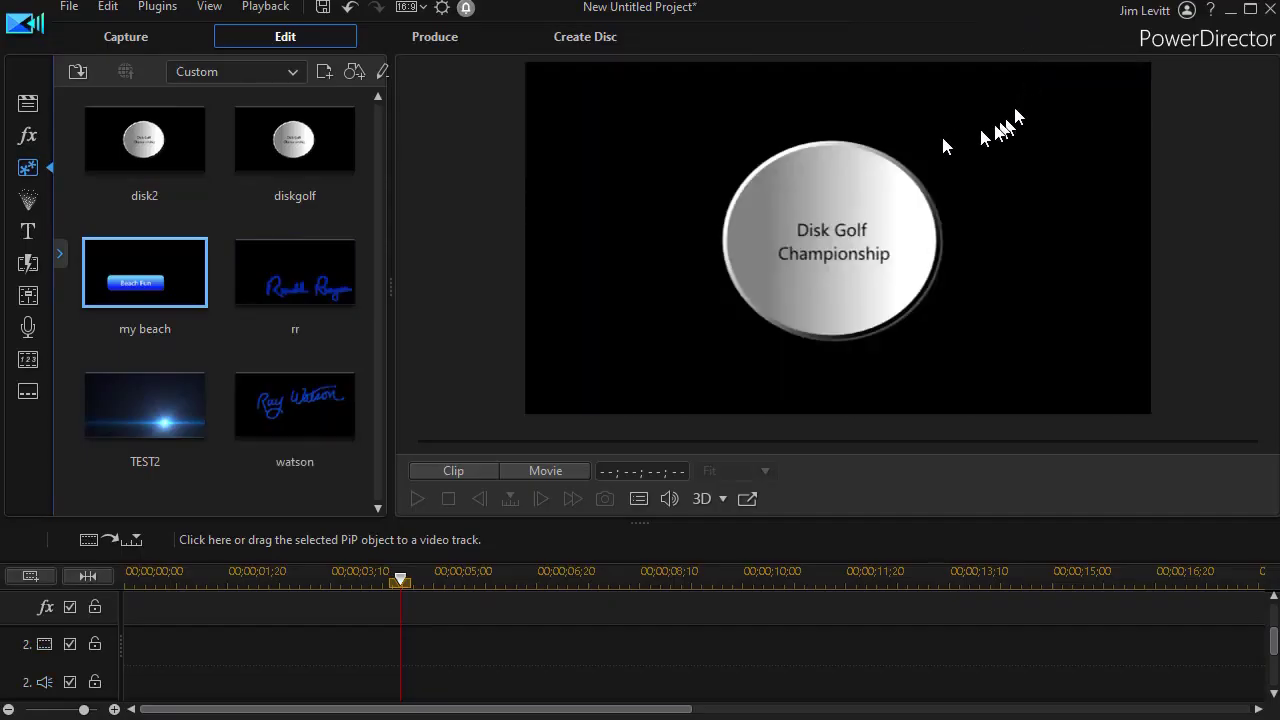
Return to the Media Room and select the jeep clip on timeline track 1 for editing.
{"action": "left_click", "coordinate": [28, 103]}
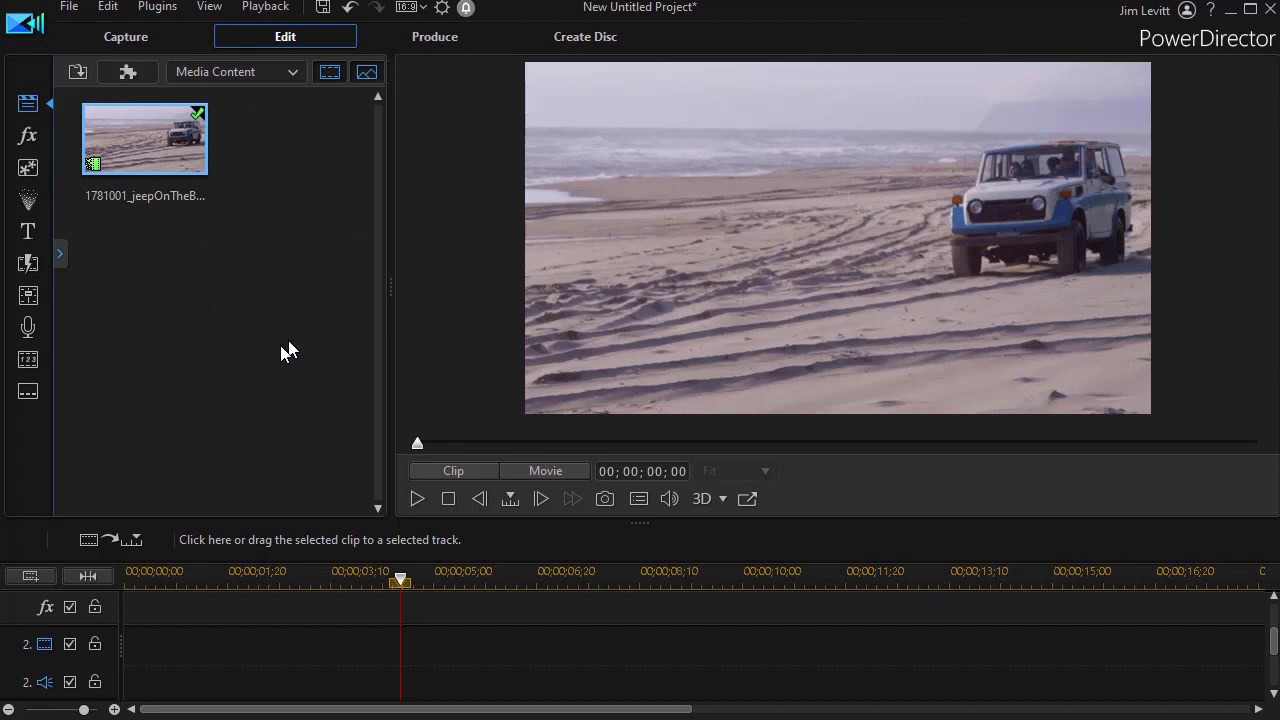
{"action": "scroll", "coordinate": [1273, 655], "scroll_direction": "up", "scroll_amount": 2}
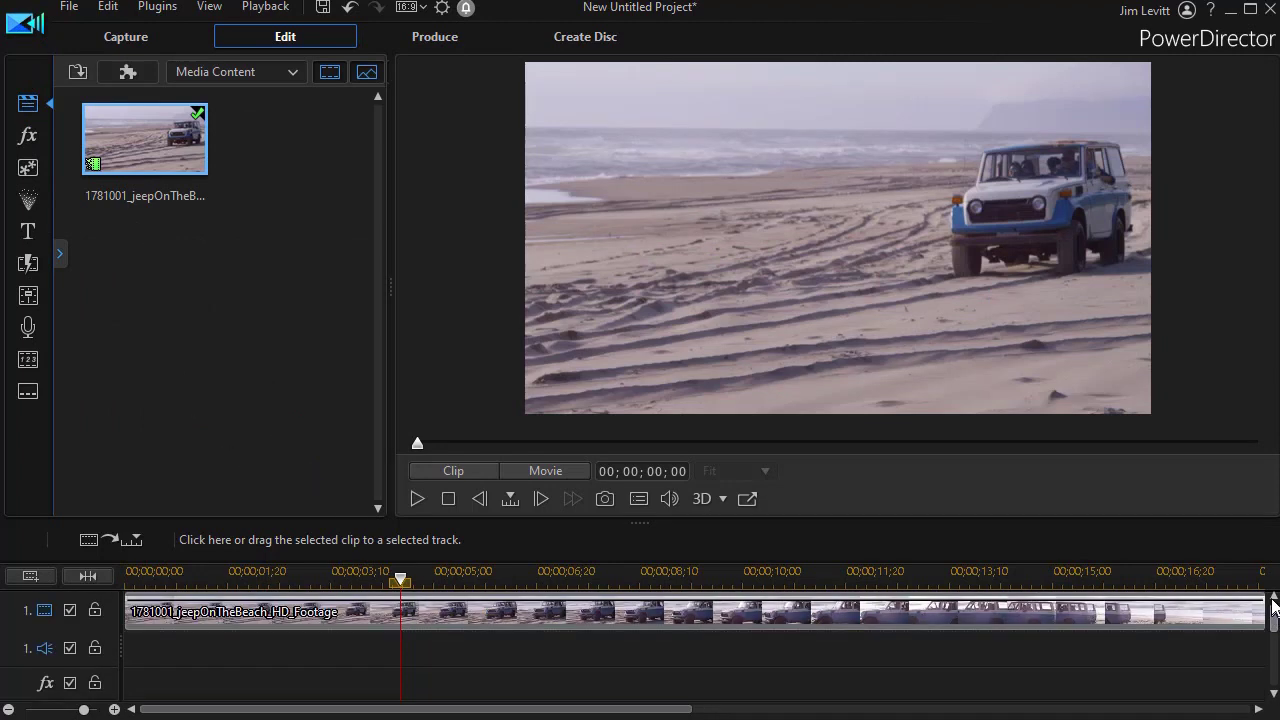
{"action": "left_click", "coordinate": [265, 611]}
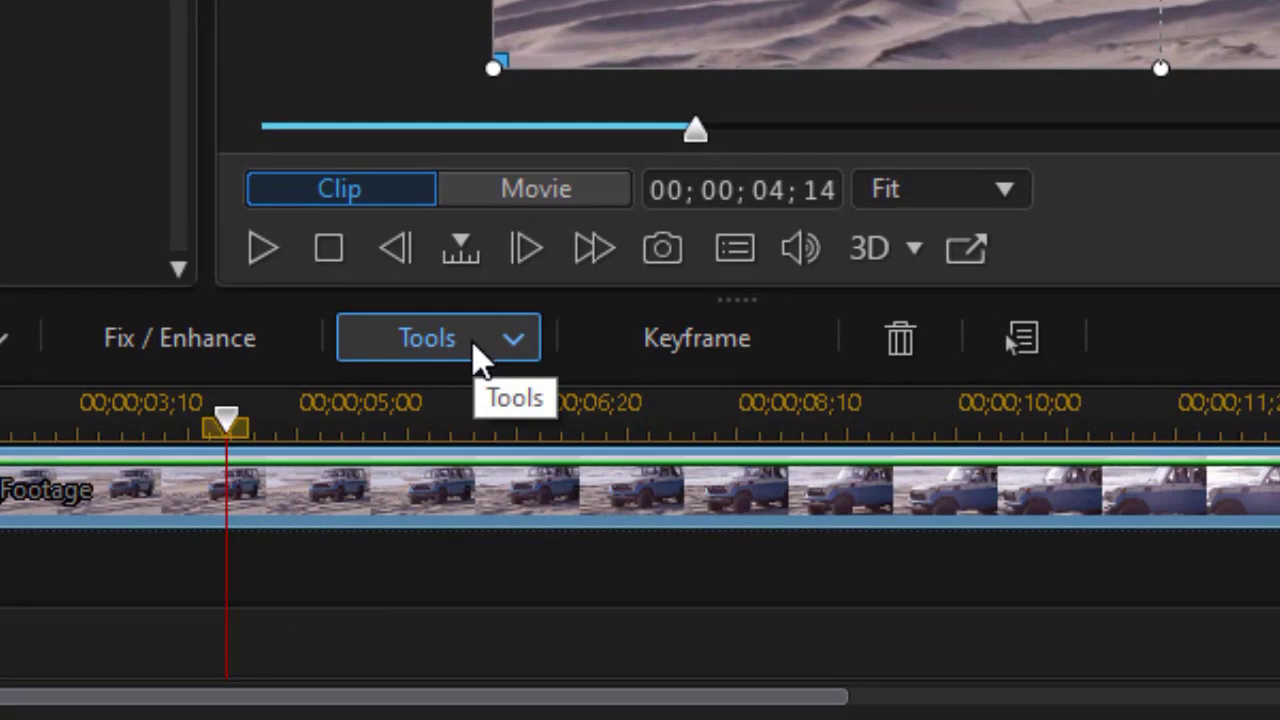
{"action": "left_click", "coordinate": [478, 352]}
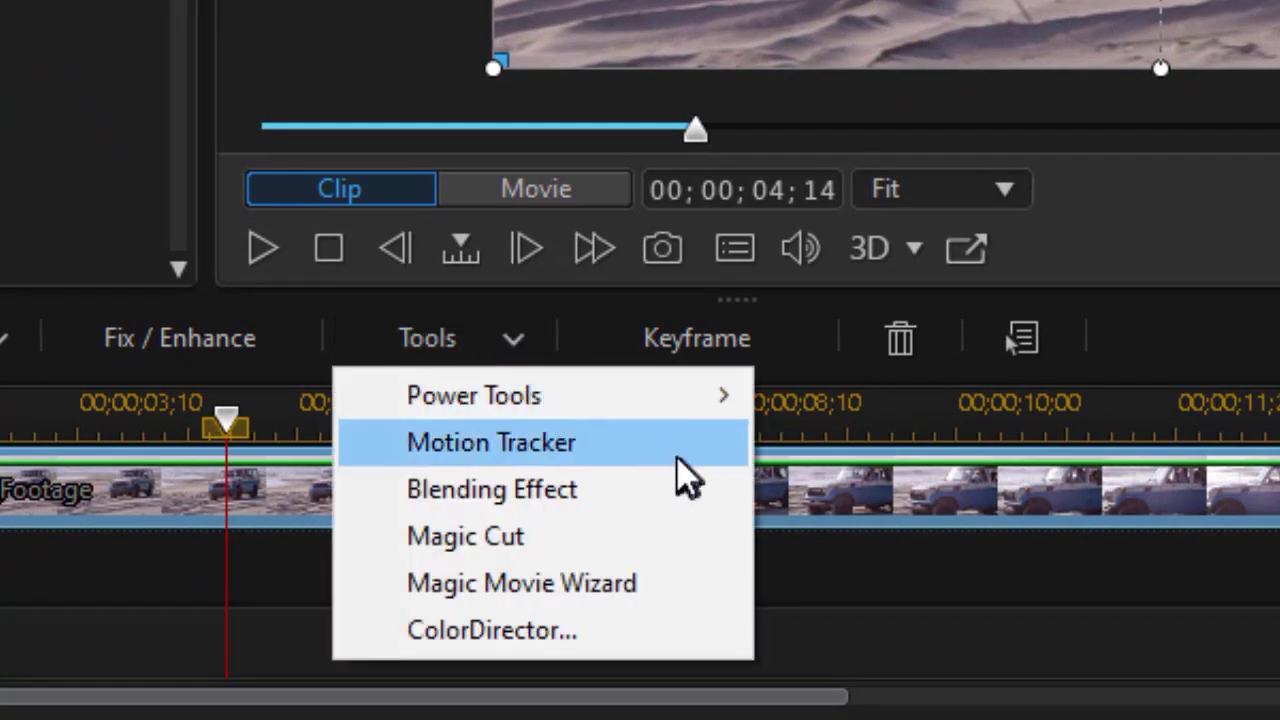
Start motion tracking and fit Tracker 1's box to a strip atop the jeep's rear side window.
{"action": "left_click", "coordinate": [683, 446]}
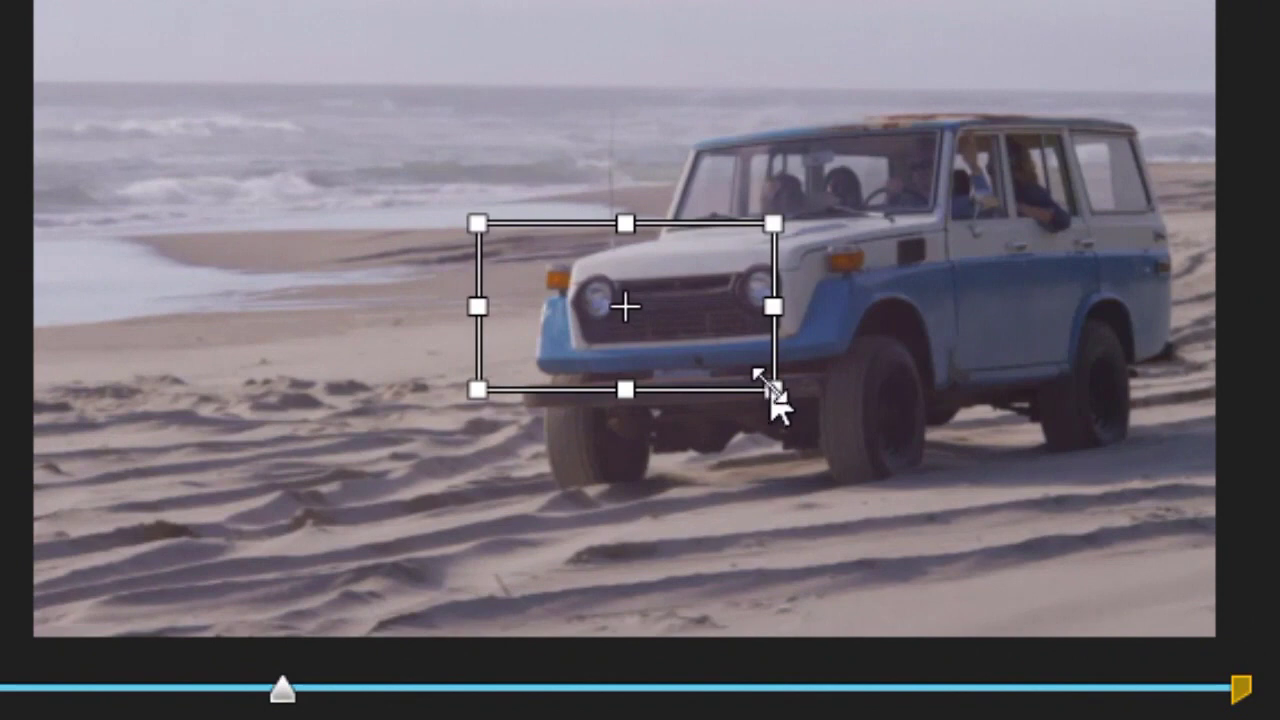
{"action": "left_click_drag", "start_coordinate": [773, 390], "coordinate": [590, 283]}
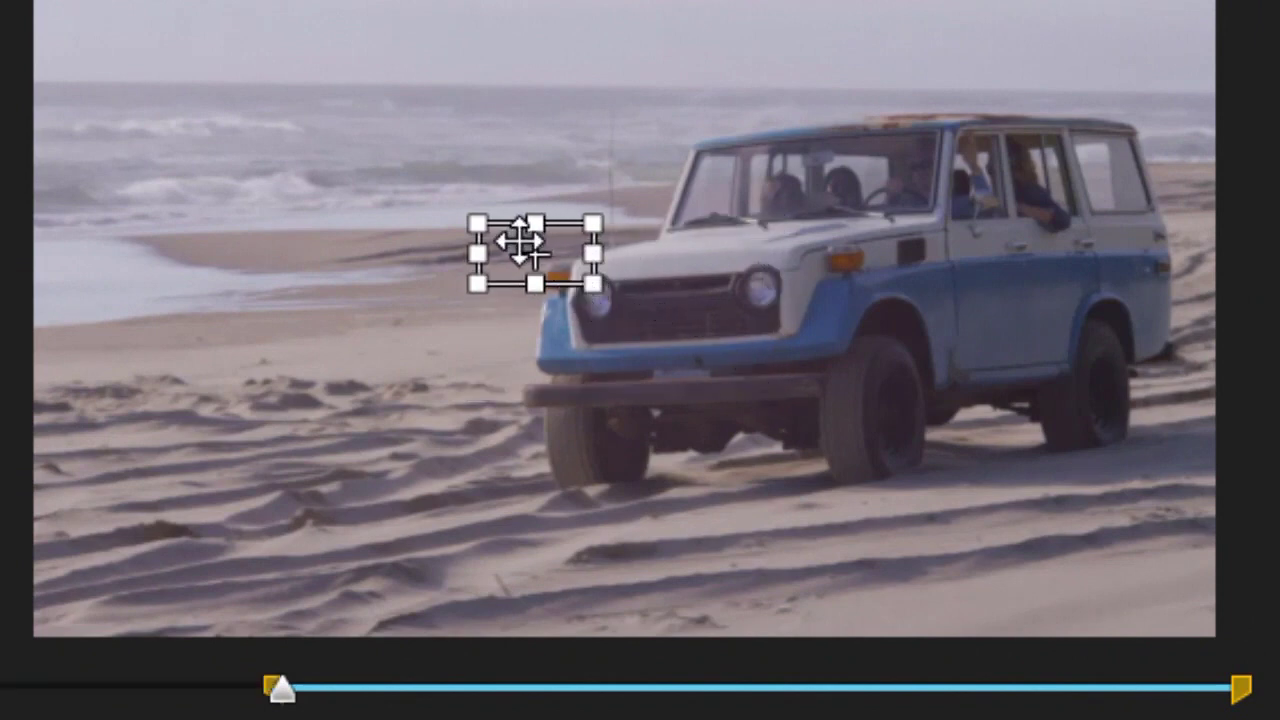
{"action": "left_click_drag", "start_coordinate": [531, 252], "coordinate": [1086, 141]}
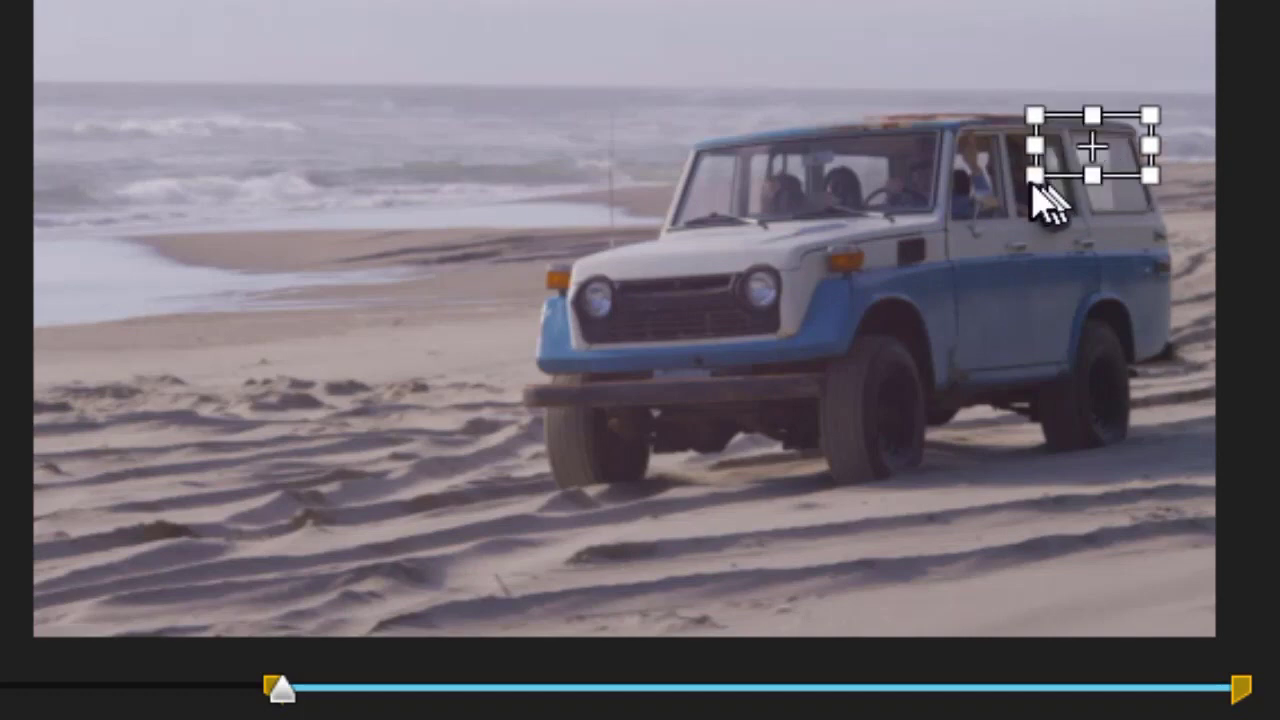
{"action": "left_click_drag", "start_coordinate": [1037, 179], "coordinate": [1048, 145]}
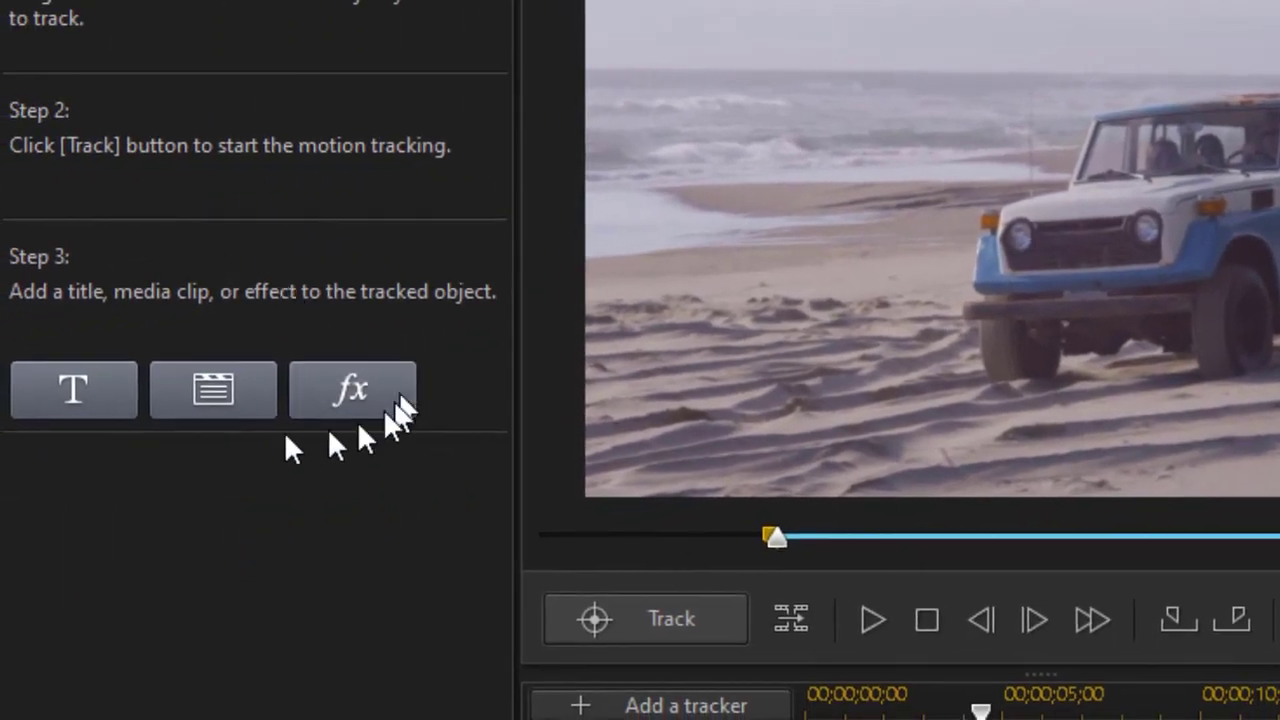
Import the Custom 'my beach' template from the Video Overlay Room as the tracker's media clip.
{"action": "left_click", "coordinate": [240, 391]}
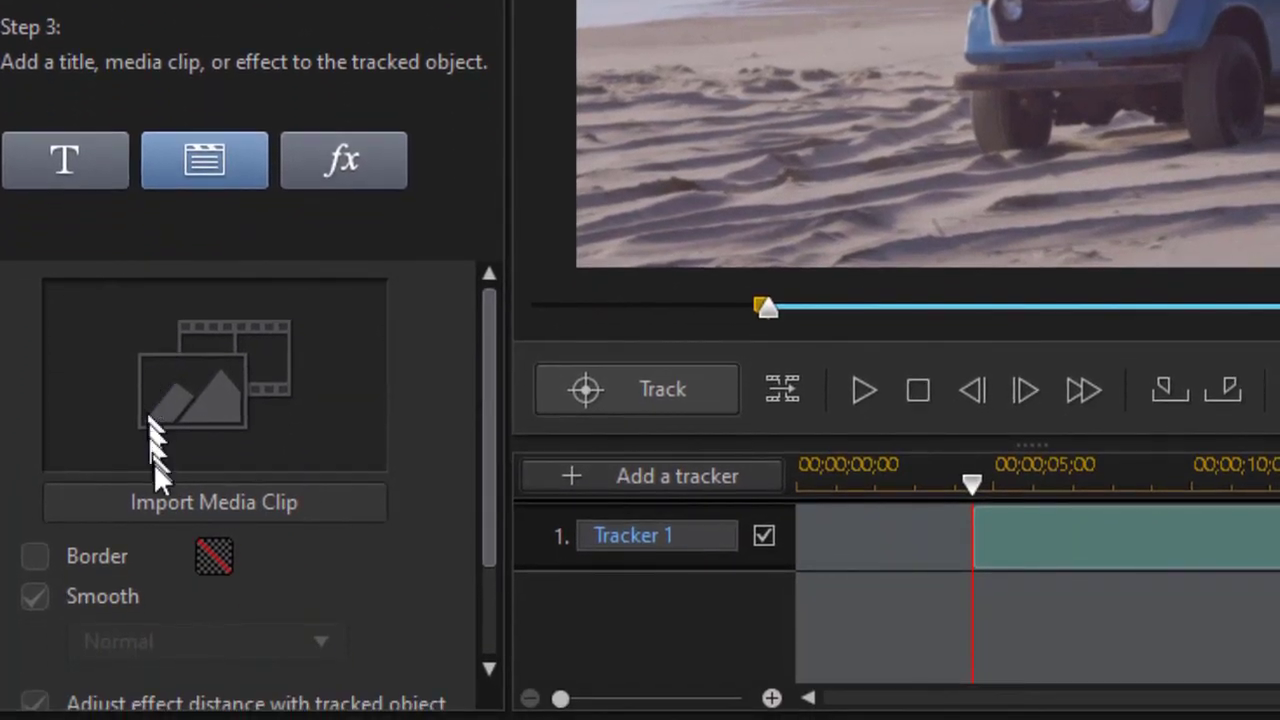
{"action": "left_click", "coordinate": [228, 499]}
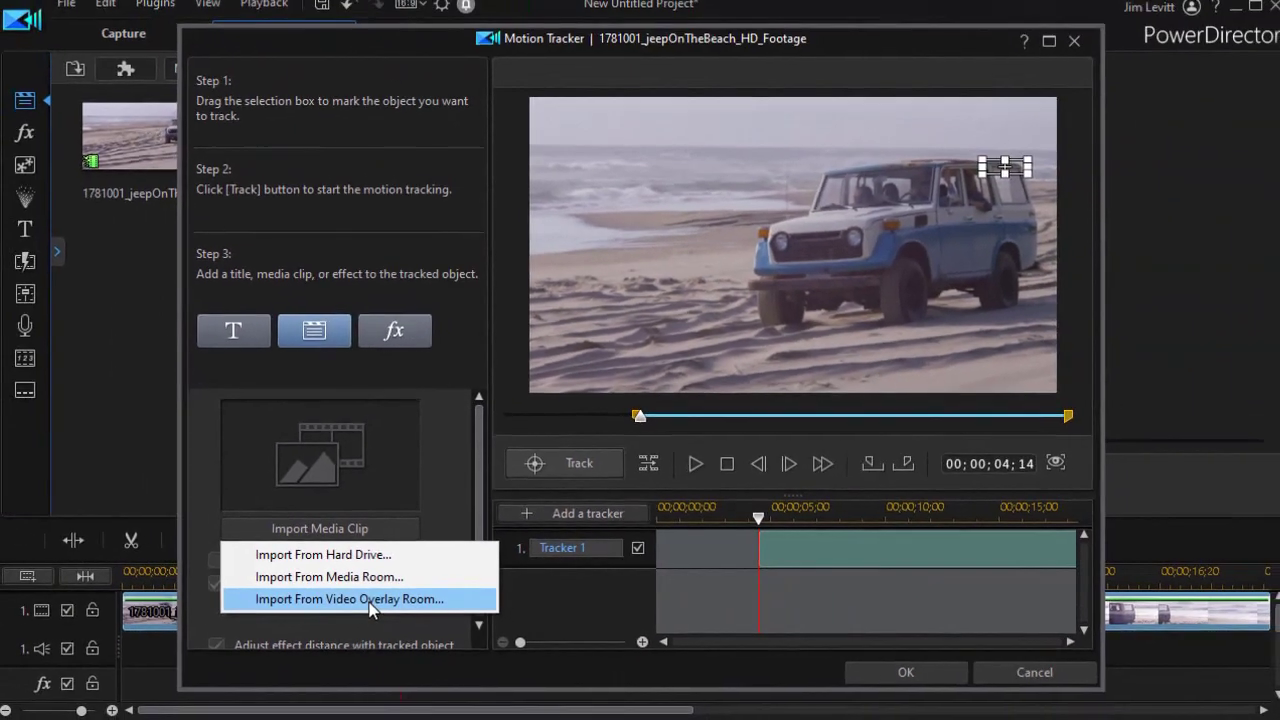
{"action": "left_click", "coordinate": [300, 627]}
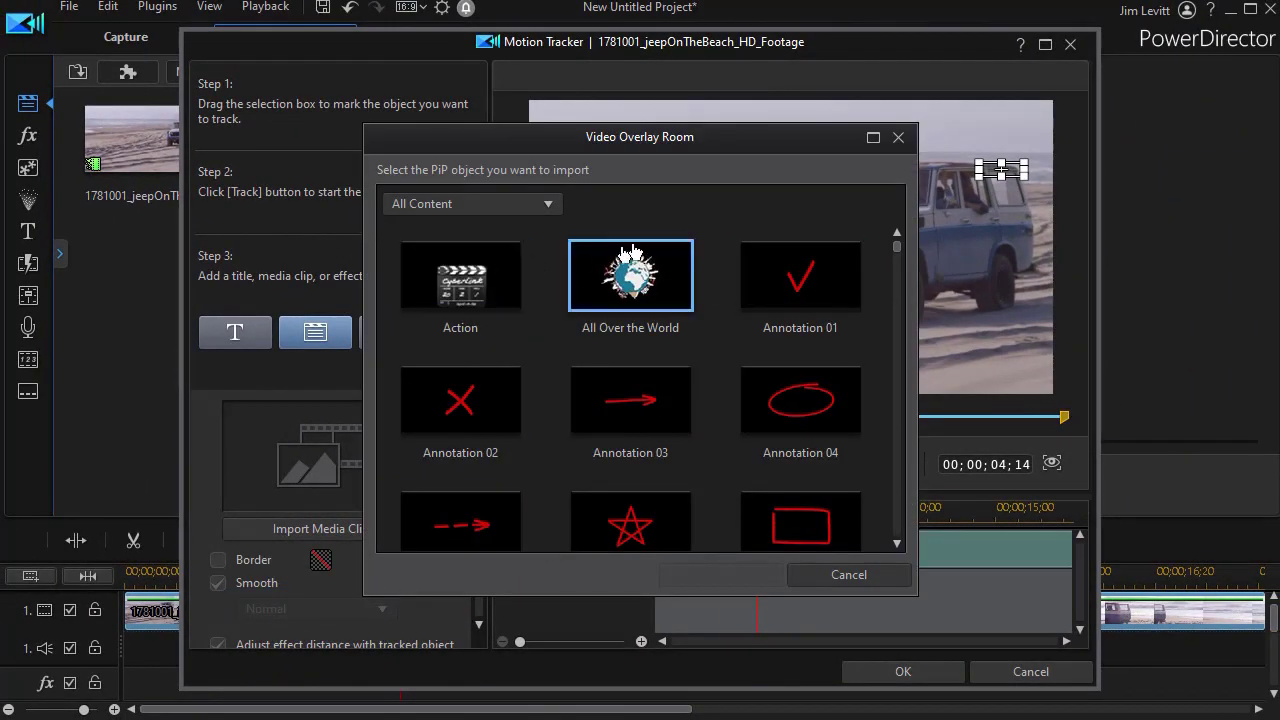
{"action": "left_click", "coordinate": [548, 205]}
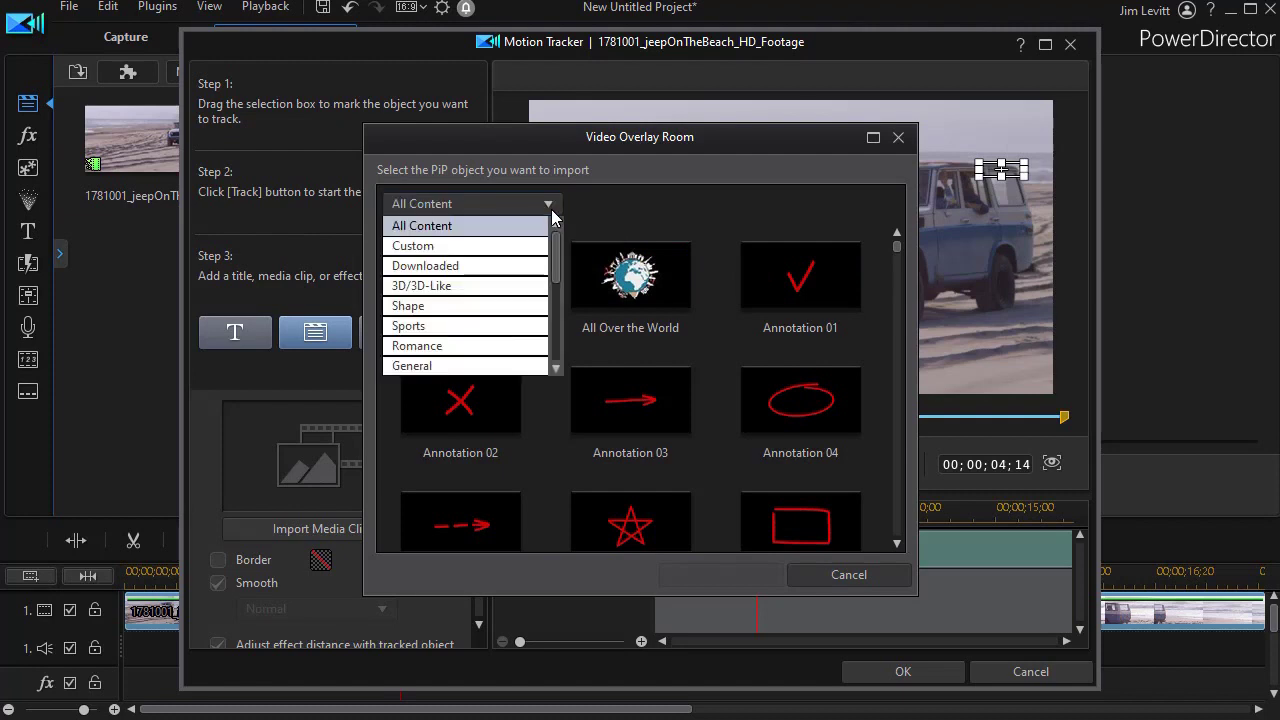
{"action": "left_click", "coordinate": [515, 246]}
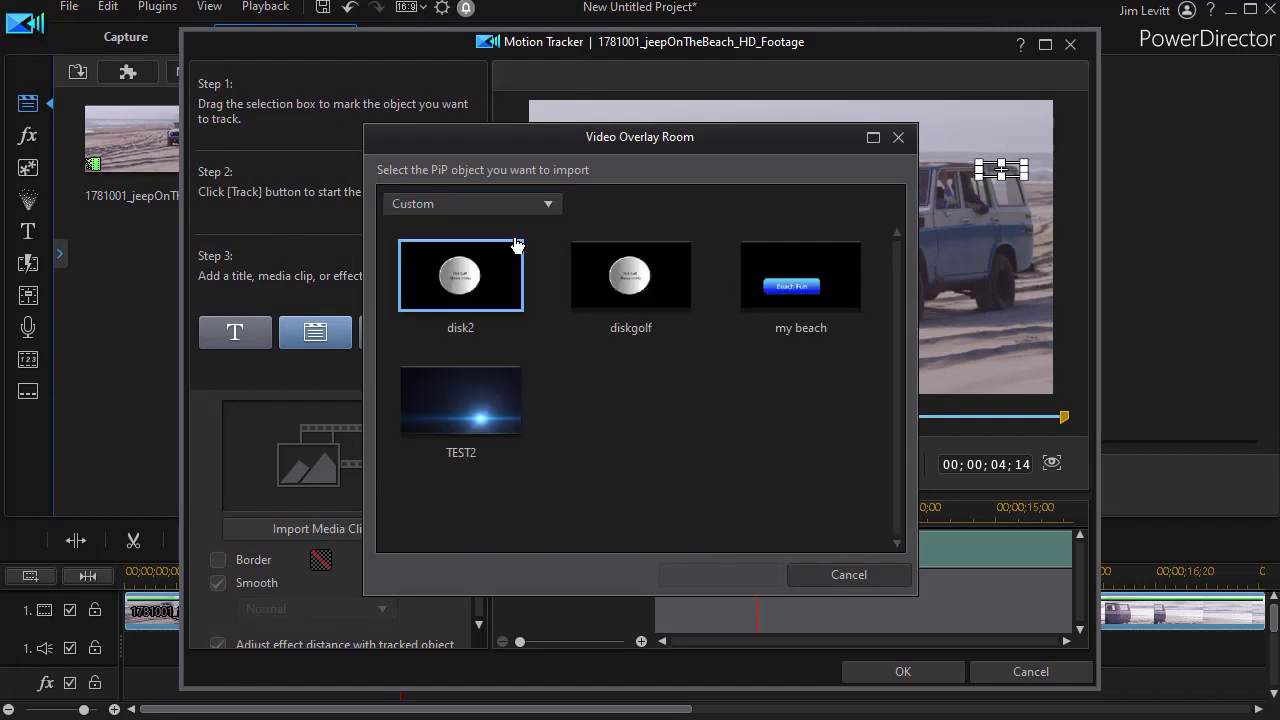
{"action": "left_click", "coordinate": [819, 291]}
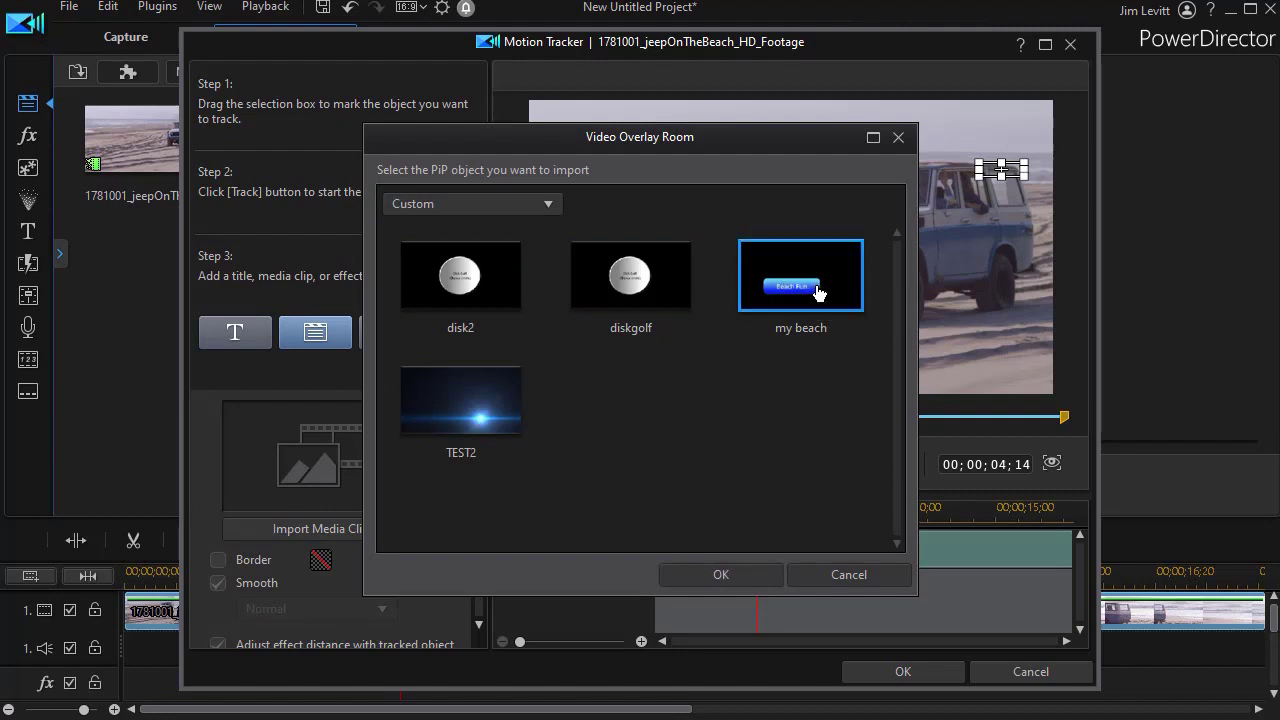
{"action": "left_click", "coordinate": [745, 574]}
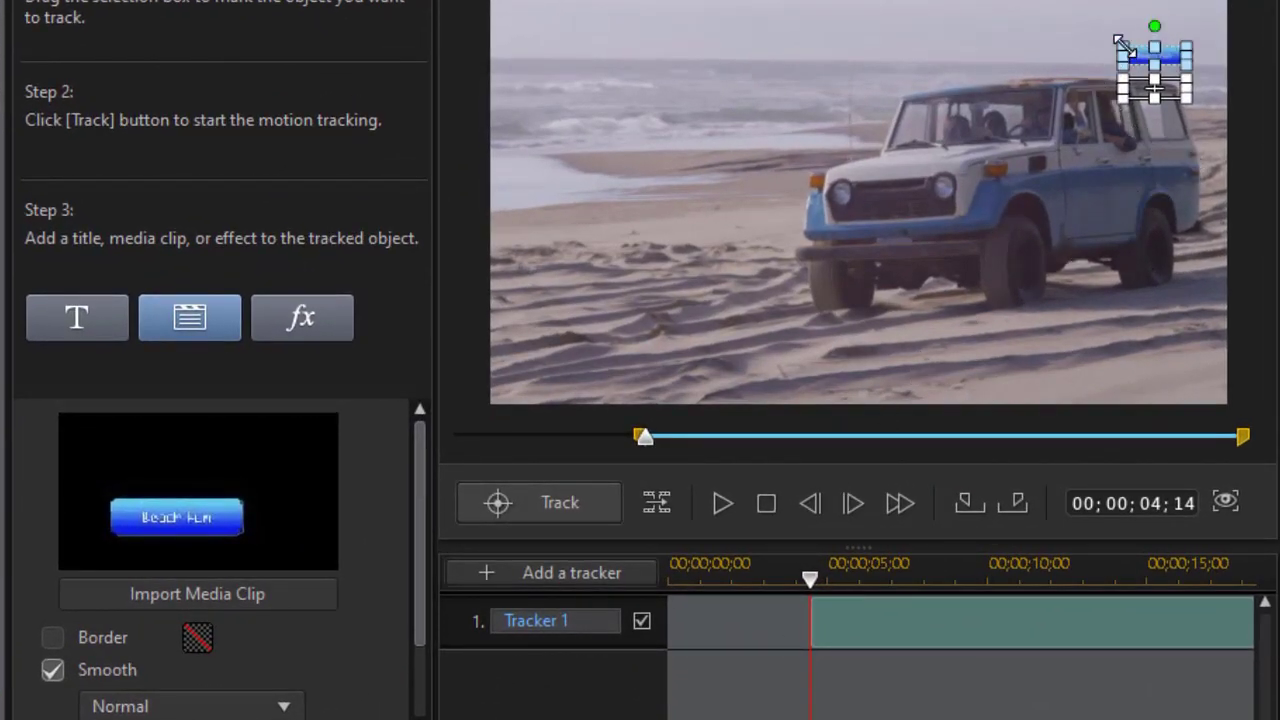
Enlarge the Beach Fun label and position it directly beneath the tracking box.
{"action": "mouse_move", "coordinate": [1120, 42]}
{"action": "left_mouse_down"}
{"action": "mouse_move", "coordinate": [1080, 14]}
{"action": "mouse_move", "coordinate": [1100, 30]}
{"action": "left_mouse_up"}
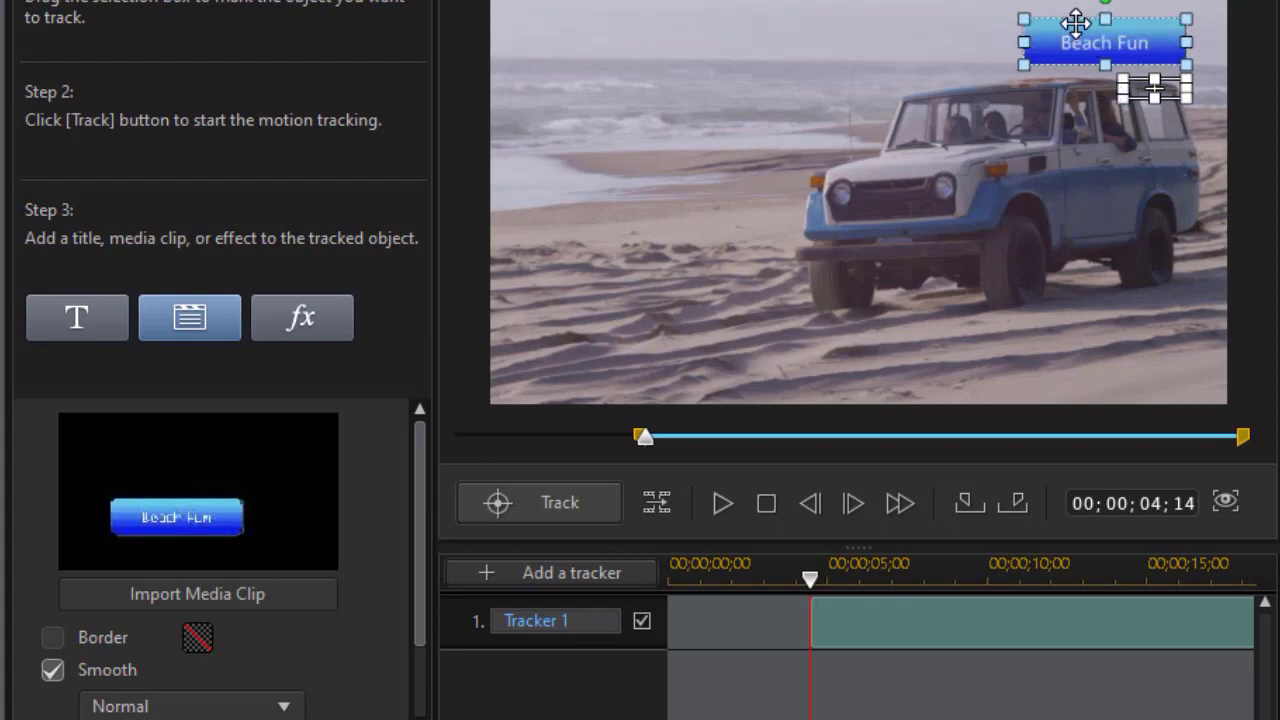
{"action": "left_click_drag", "start_coordinate": [1074, 60], "coordinate": [1111, 119]}
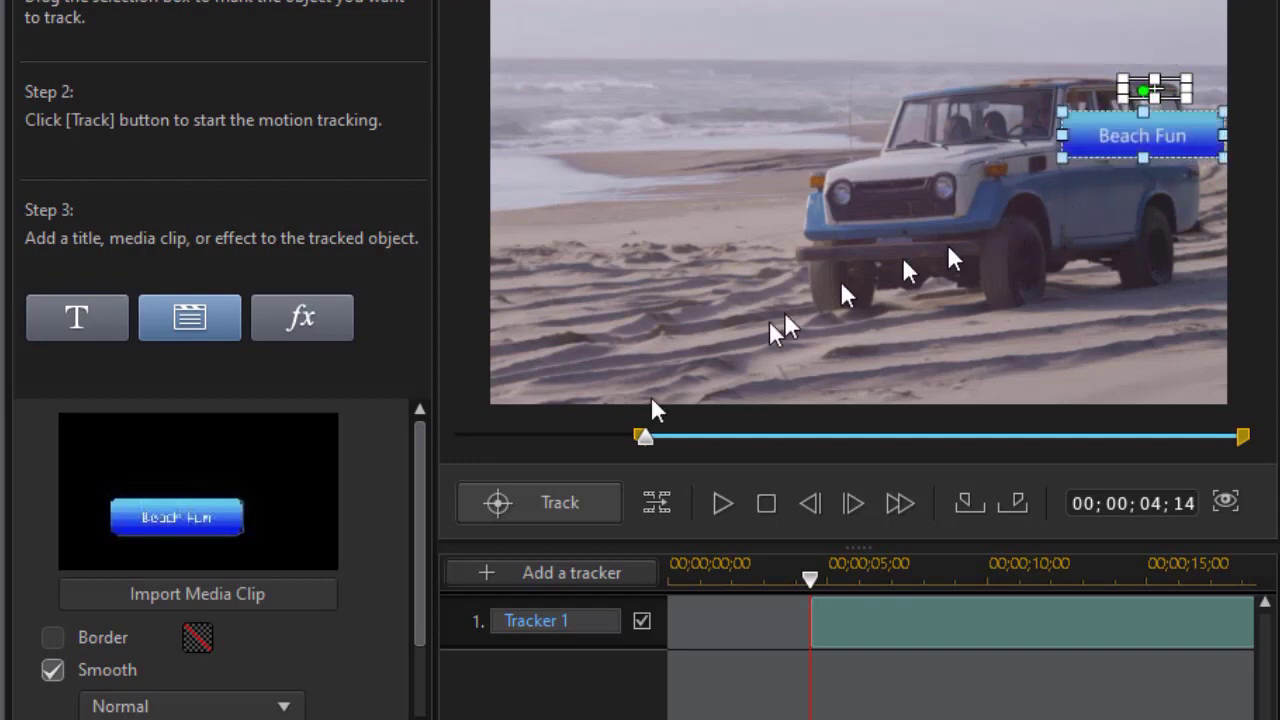
{"action": "scroll", "coordinate": [425, 503], "scroll_direction": "down", "scroll_amount": 2}
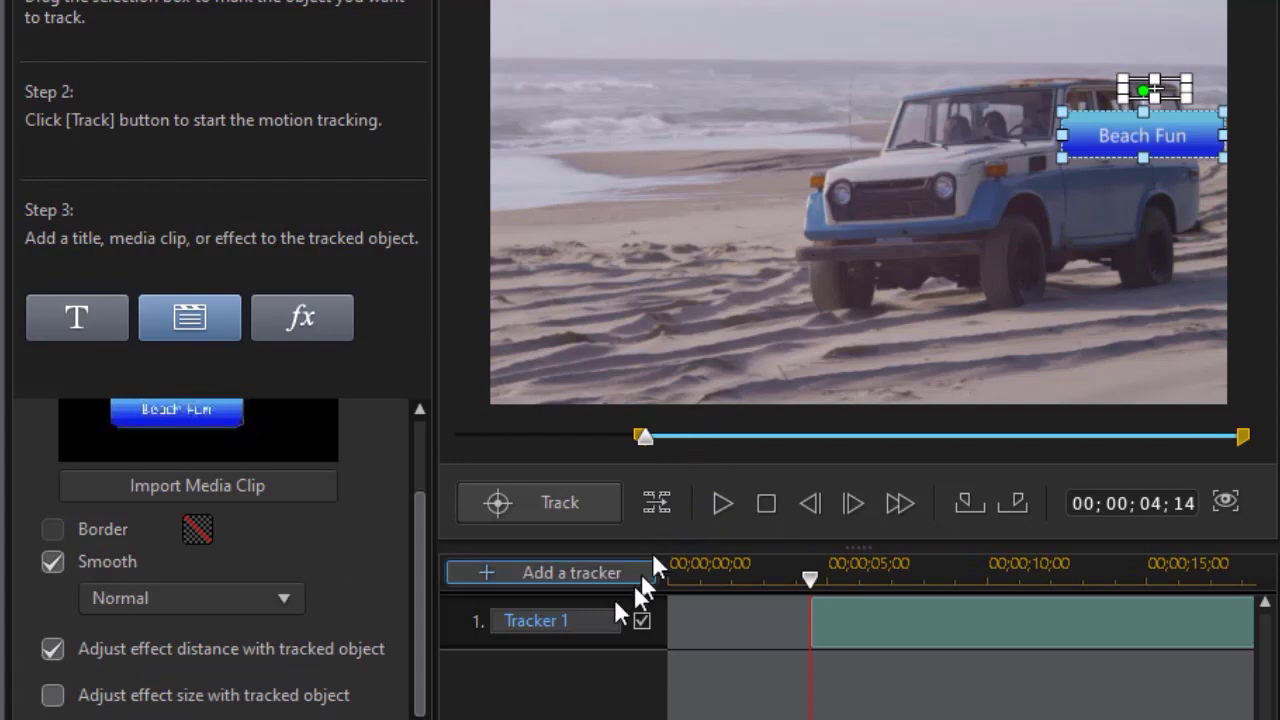
Track the rear window until 15;04, then apply the tracking result.
{"action": "left_click", "coordinate": [586, 501]}
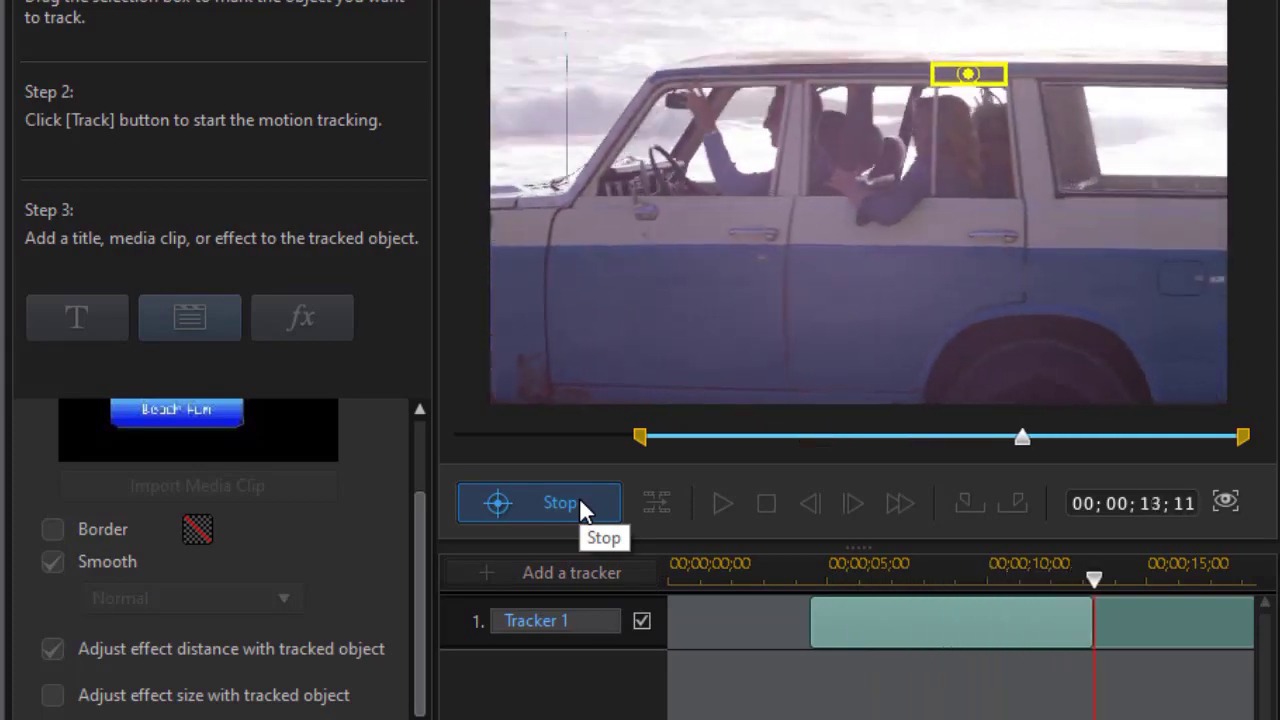
{"action": "left_click", "coordinate": [576, 505]}
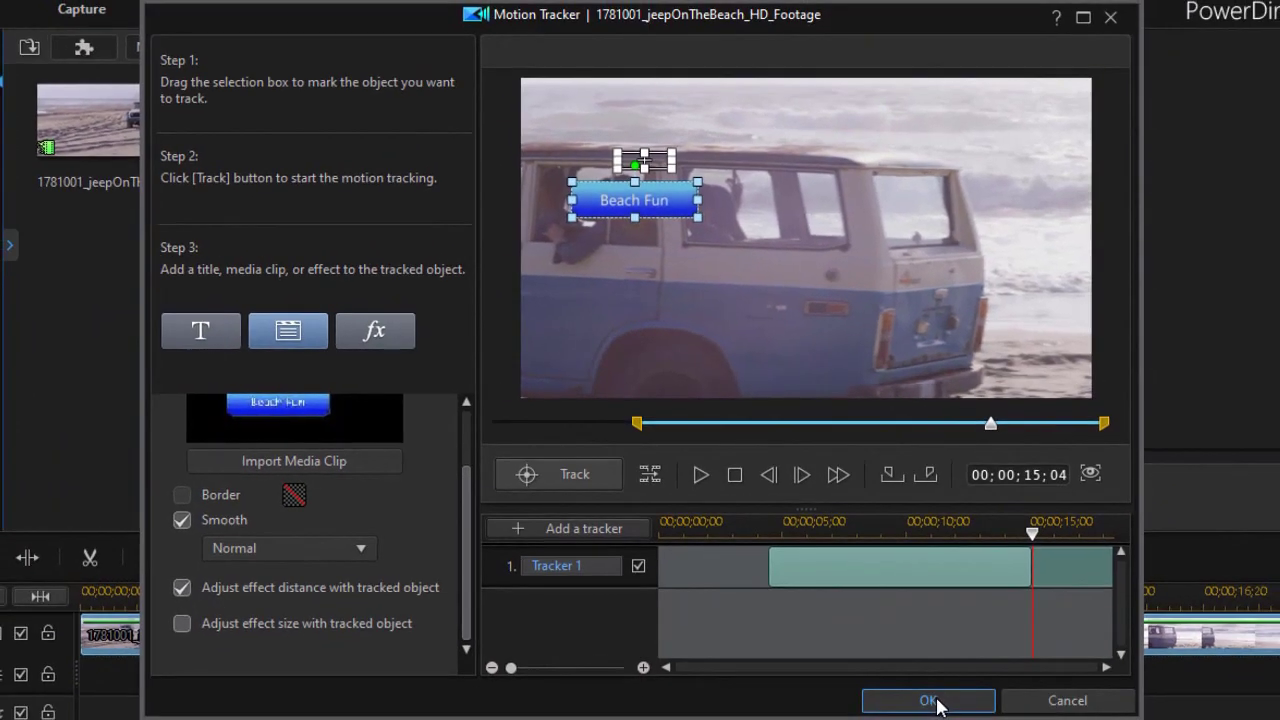
{"action": "left_click", "coordinate": [930, 701]}
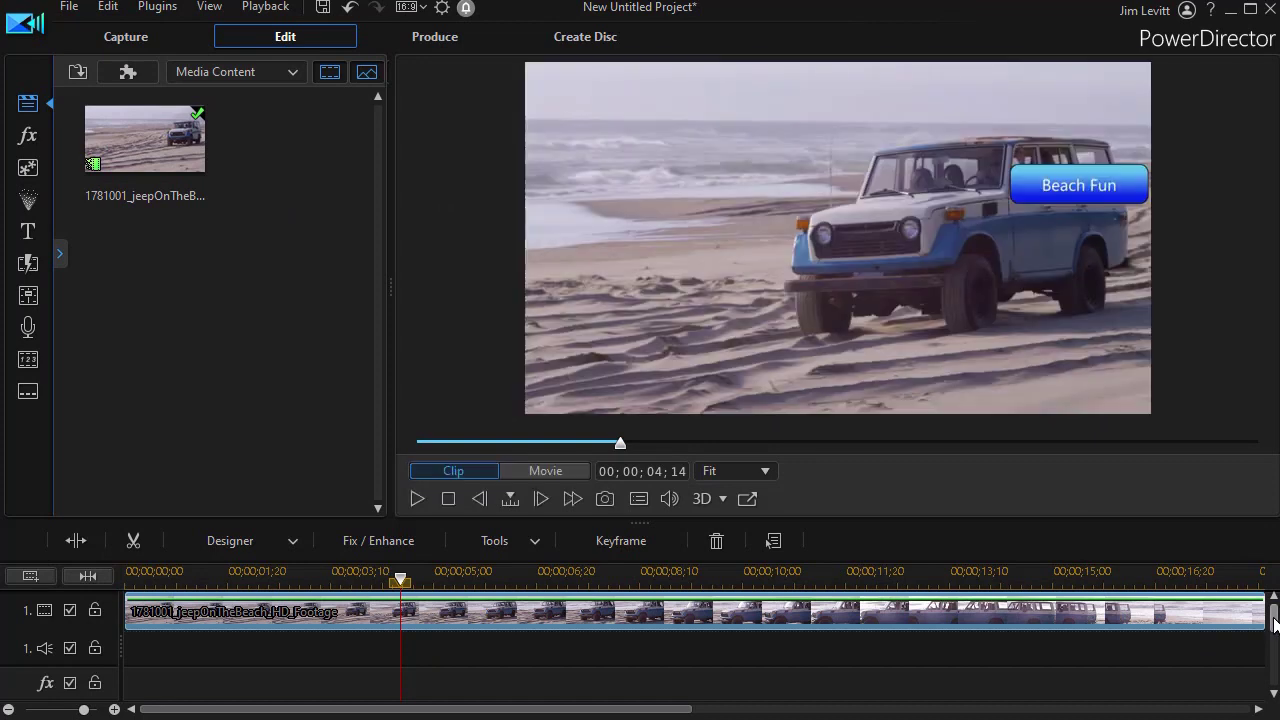
Bring the 'my beach' clip on track 2 into view and set the playhead to 03;17.
{"action": "scroll", "coordinate": [1275, 626], "scroll_direction": "down", "scroll_amount": 1}
{"action": "scroll", "coordinate": [1275, 626], "scroll_direction": "down", "scroll_amount": 1}
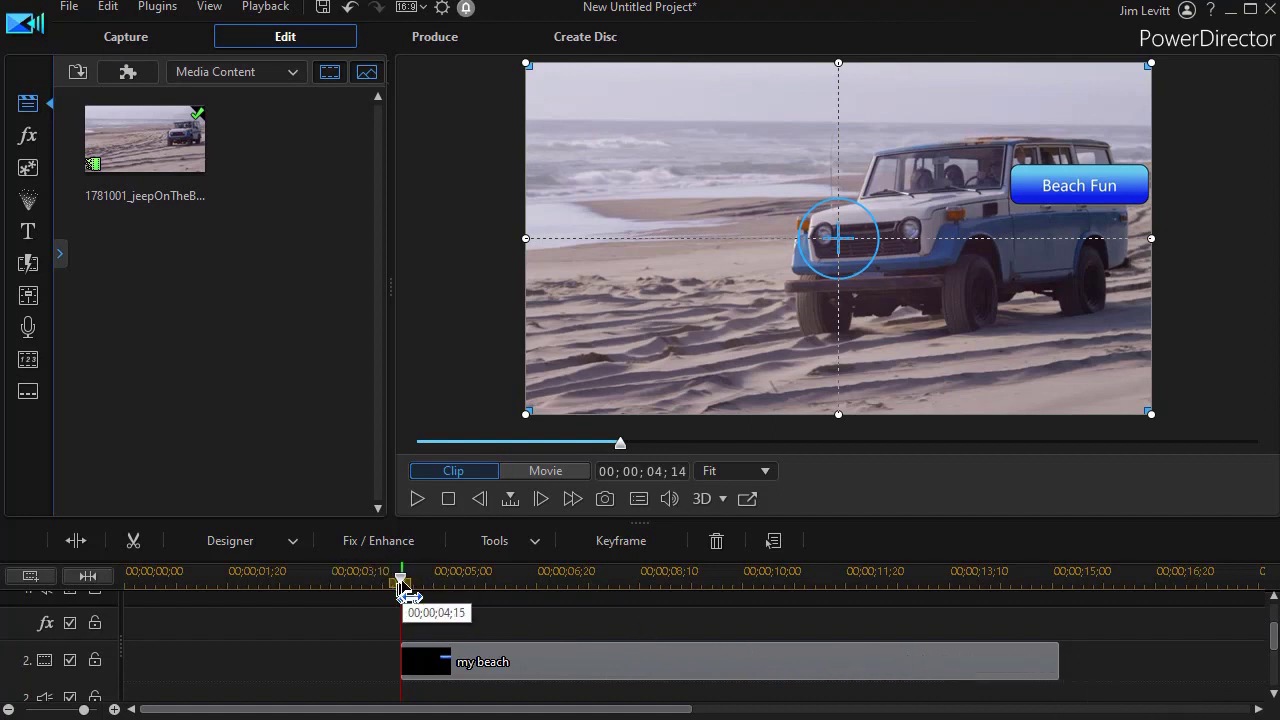
{"action": "left_click_drag", "start_coordinate": [400, 580], "coordinate": [345, 583]}
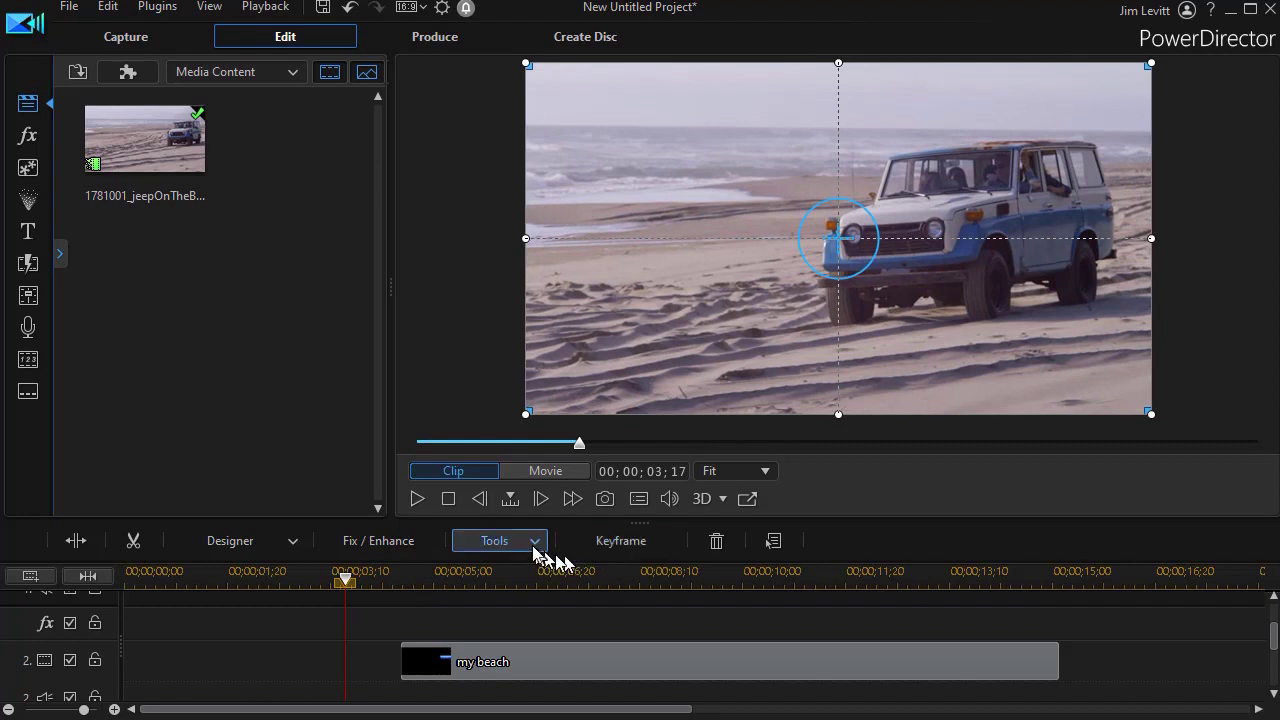
Play the whole movie, watching the Beach Fun label follow the jeep, and pause at 14;06.
{"action": "left_click", "coordinate": [531, 474]}
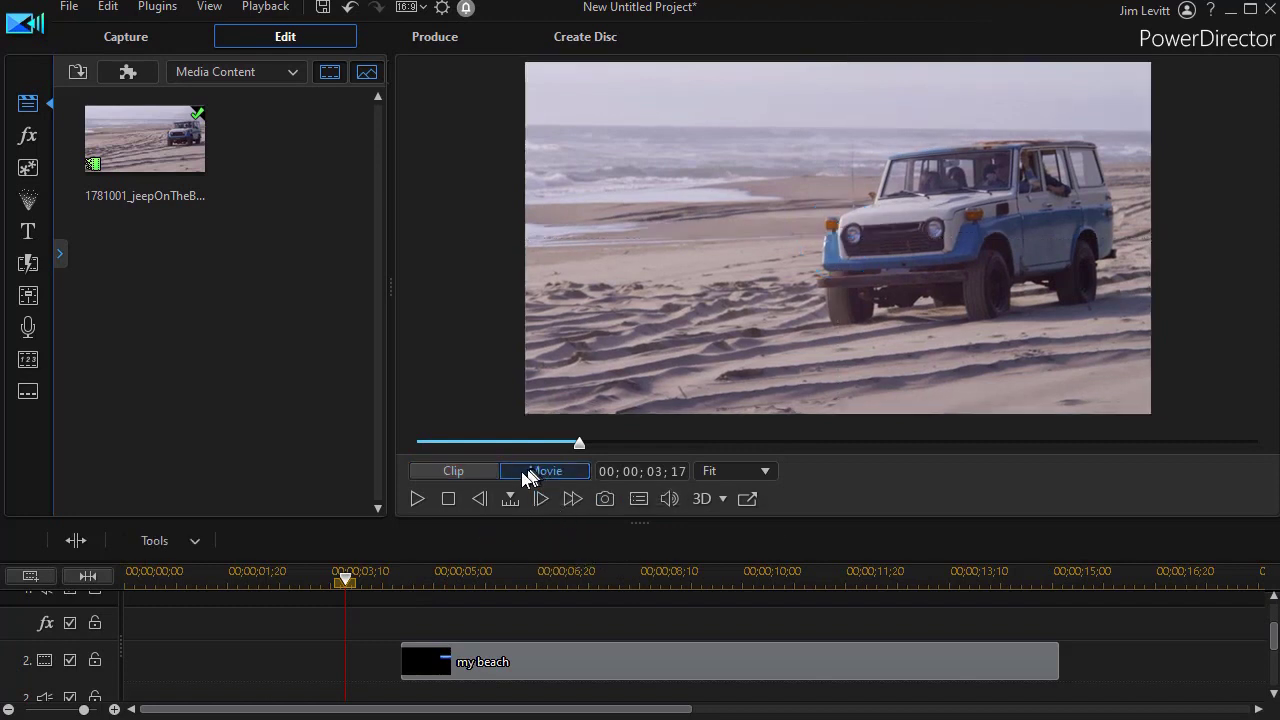
{"action": "left_click", "coordinate": [411, 499]}
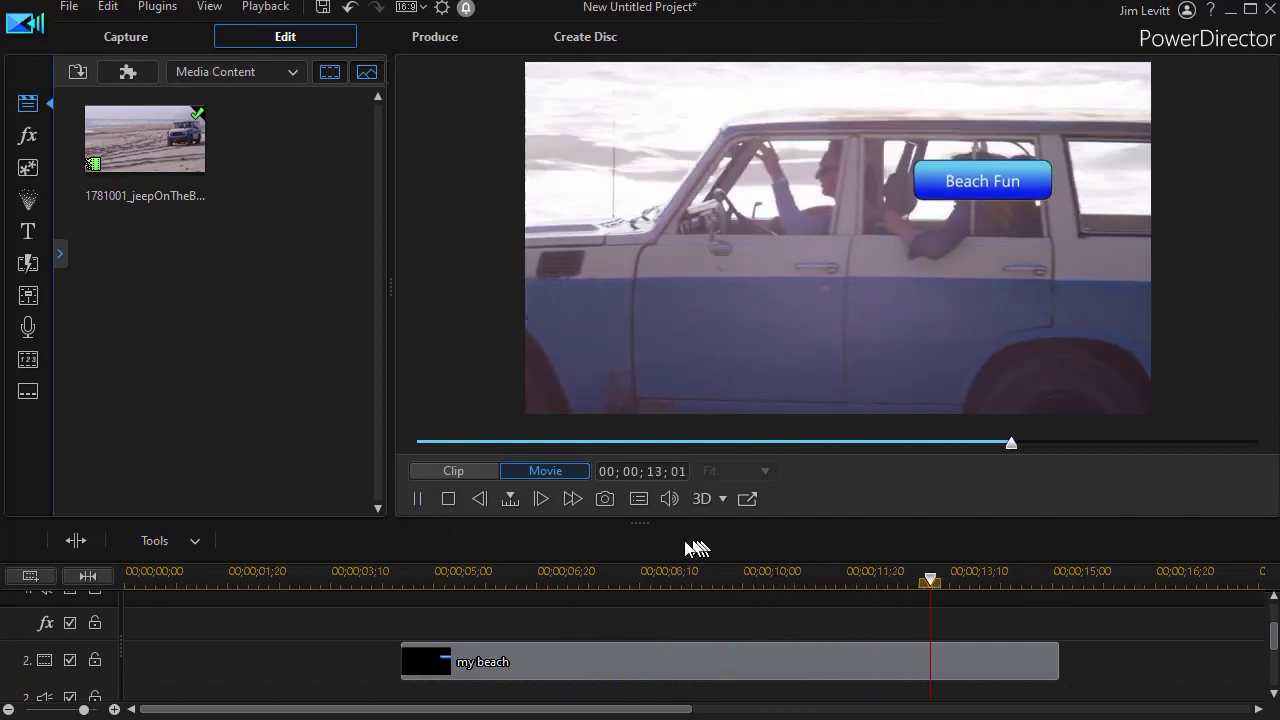
{"action": "left_click", "coordinate": [419, 499]}
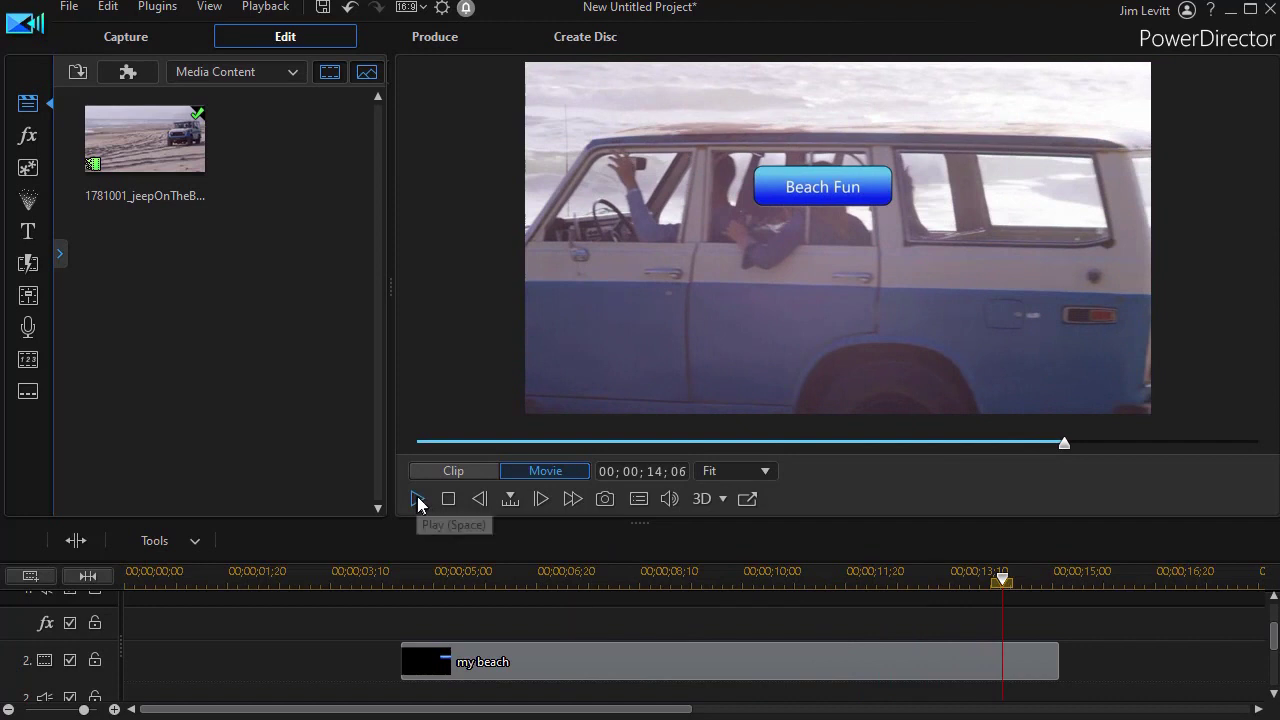